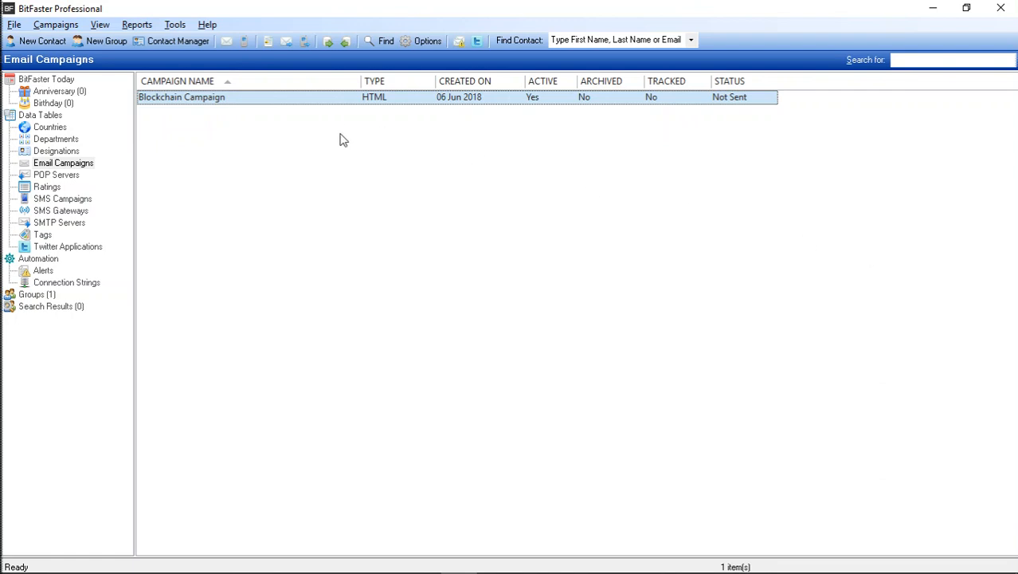
Step: Preview the Blockchain Campaign without personalization, examine the [FullNameX] and [Company] variables in its opening lines, and close the preview
{"action": "right_click", "coordinate": [255, 106]}
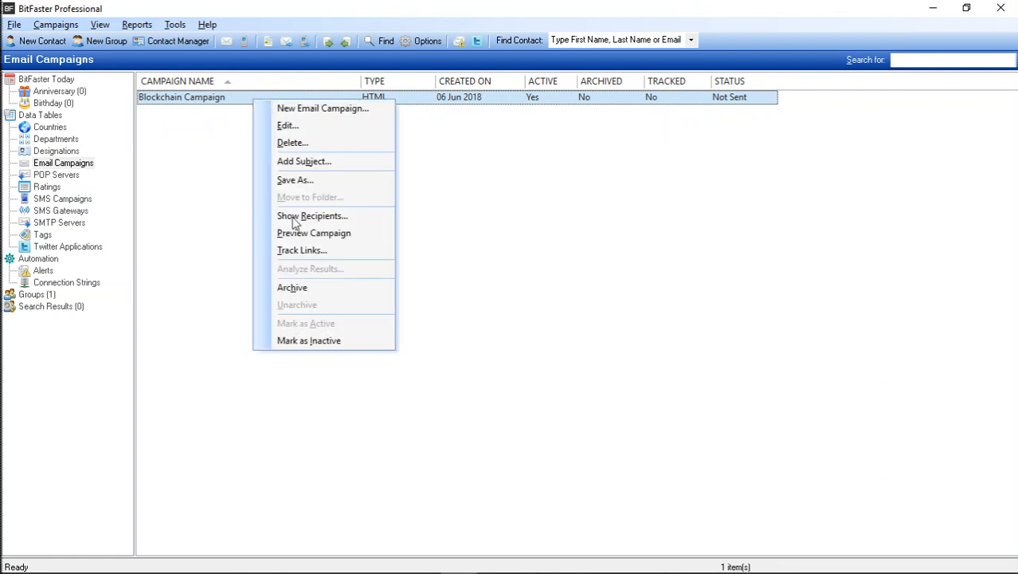
{"action": "left_click", "coordinate": [336, 234]}
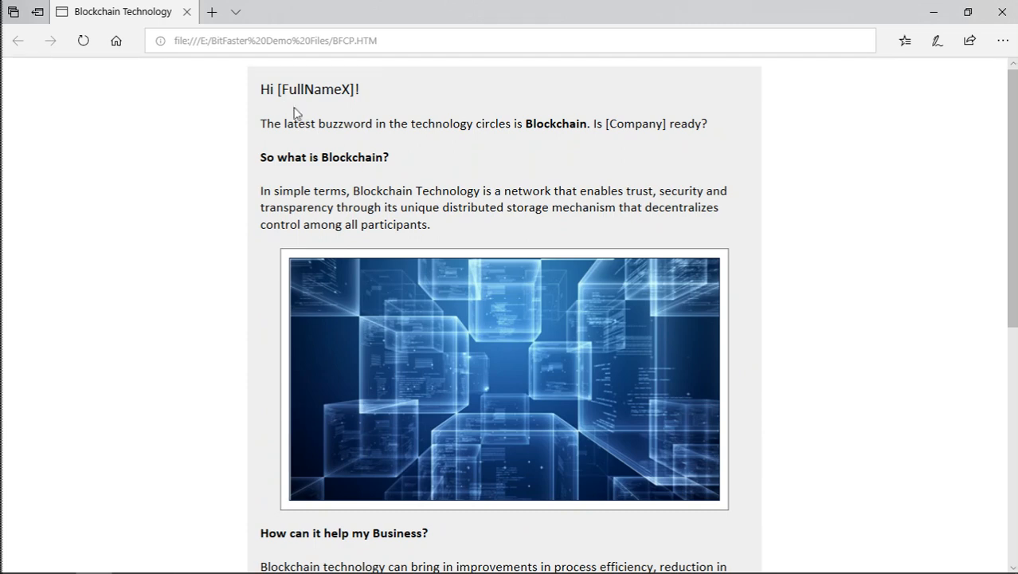
{"action": "left_click_drag", "start_coordinate": [278, 89], "coordinate": [356, 90]}
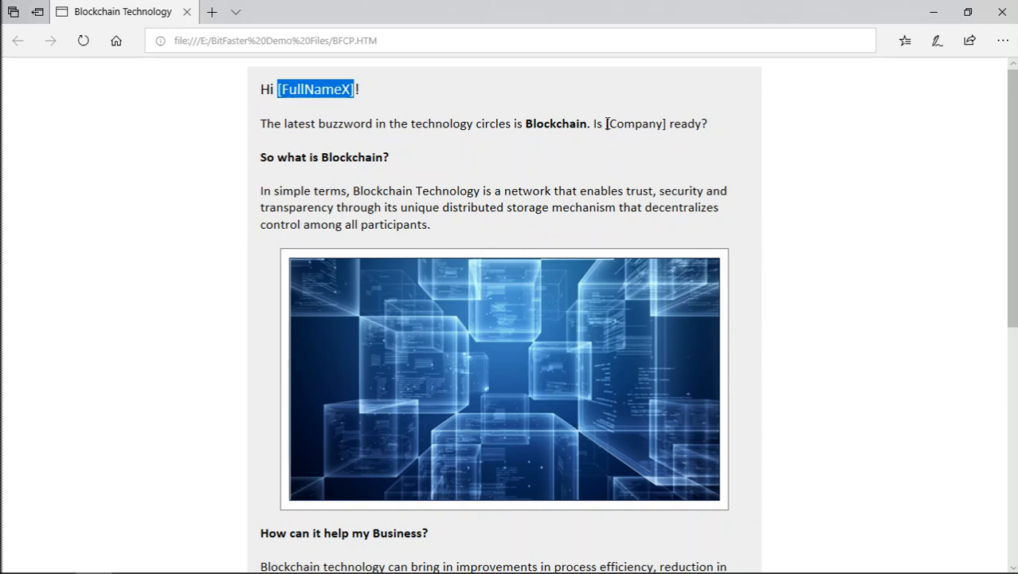
{"action": "left_click_drag", "start_coordinate": [606, 123], "coordinate": [668, 123]}
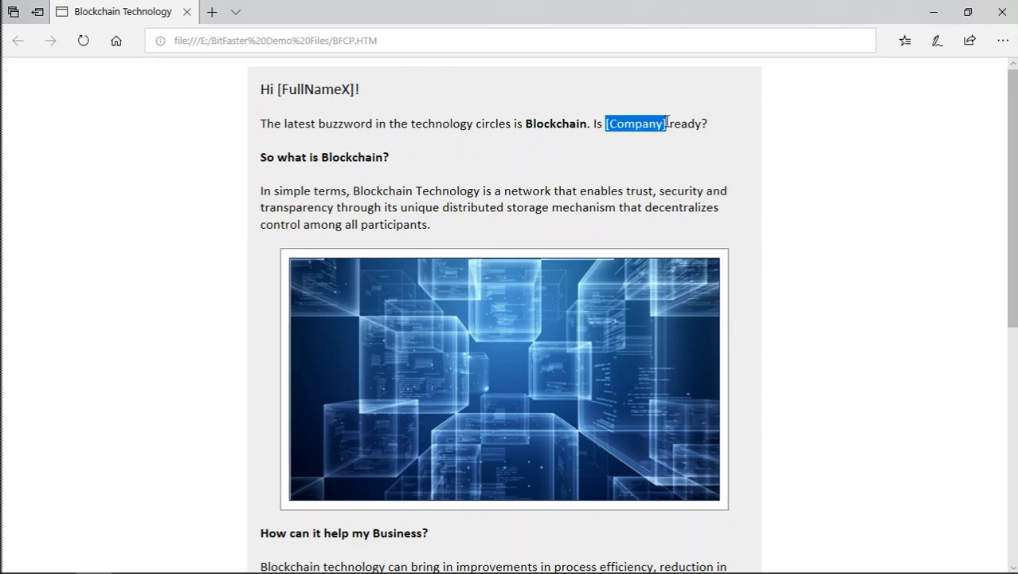
{"action": "left_click", "coordinate": [599, 160]}
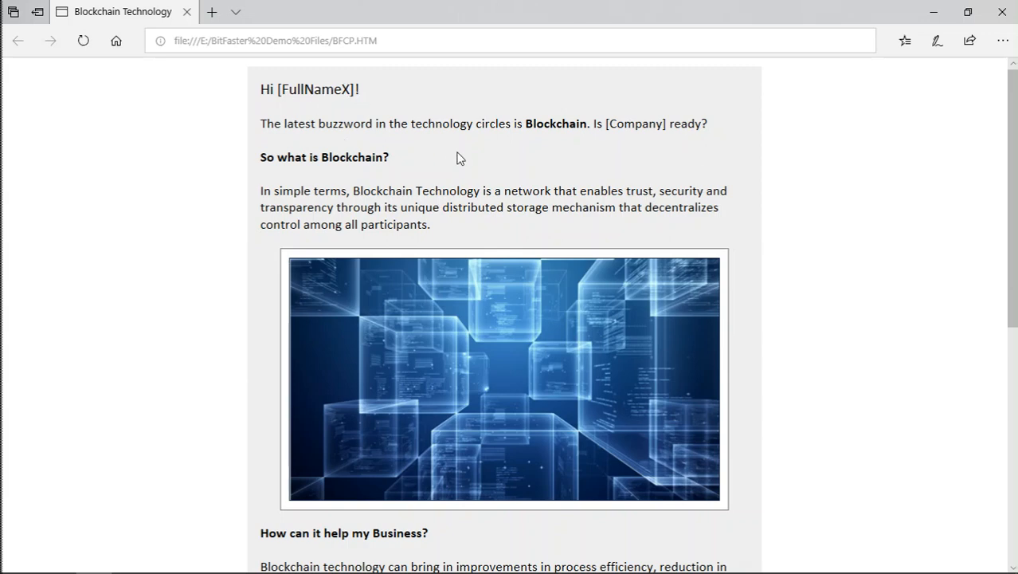
{"action": "double_click", "coordinate": [301, 89]}
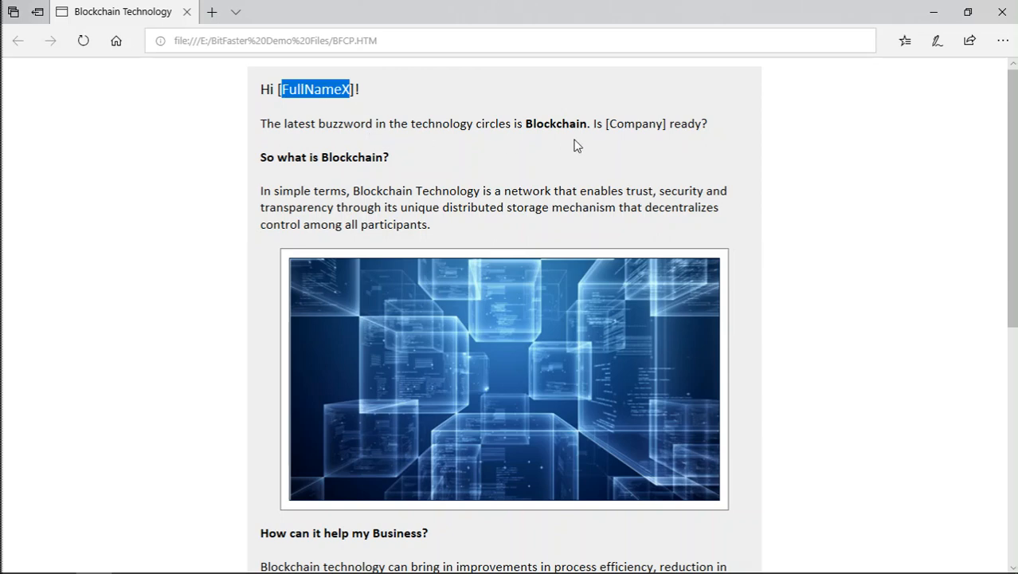
{"action": "double_click", "coordinate": [636, 124]}
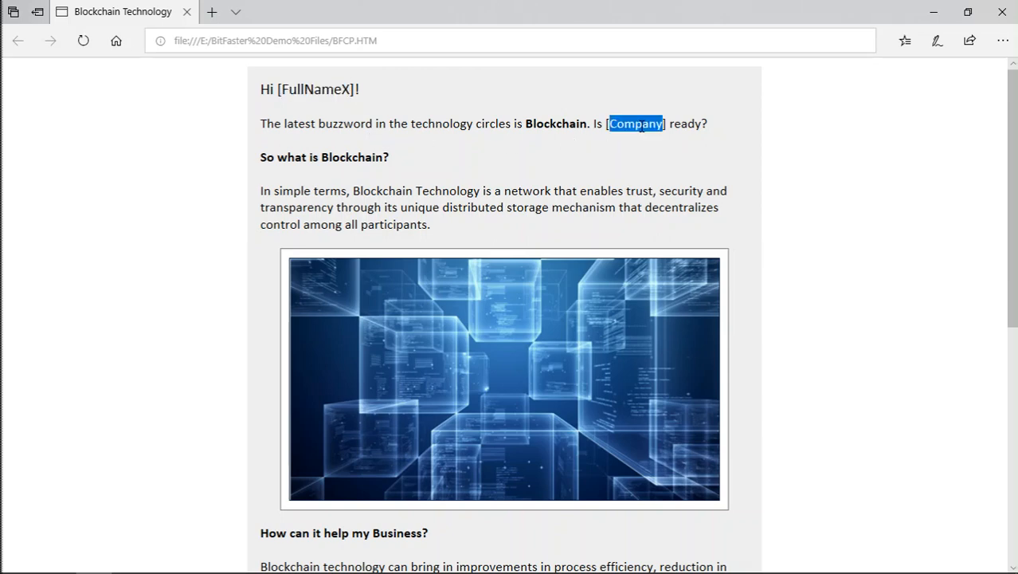
{"action": "left_click", "coordinate": [737, 151]}
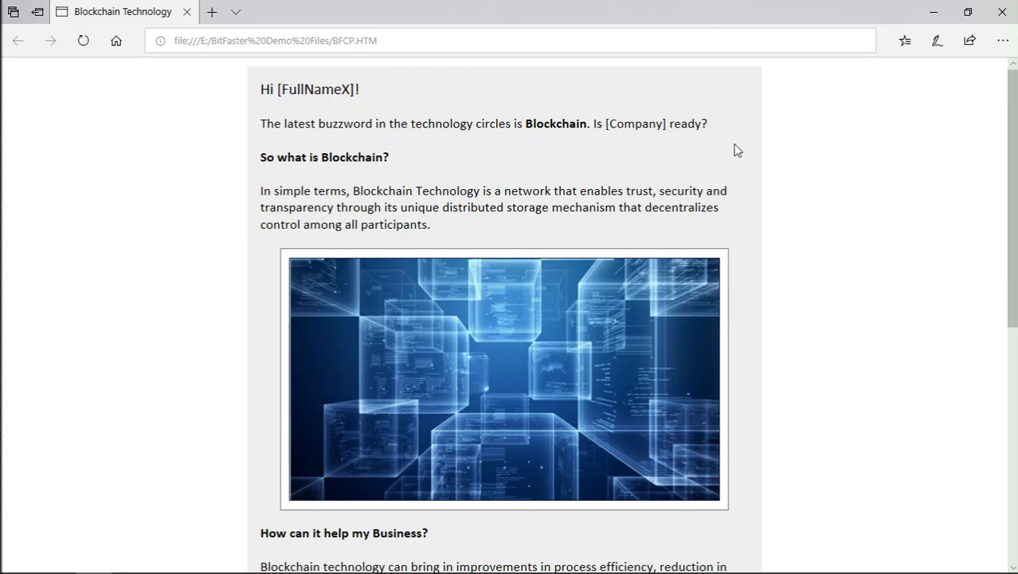
{"action": "key", "text": "alt+F4"}
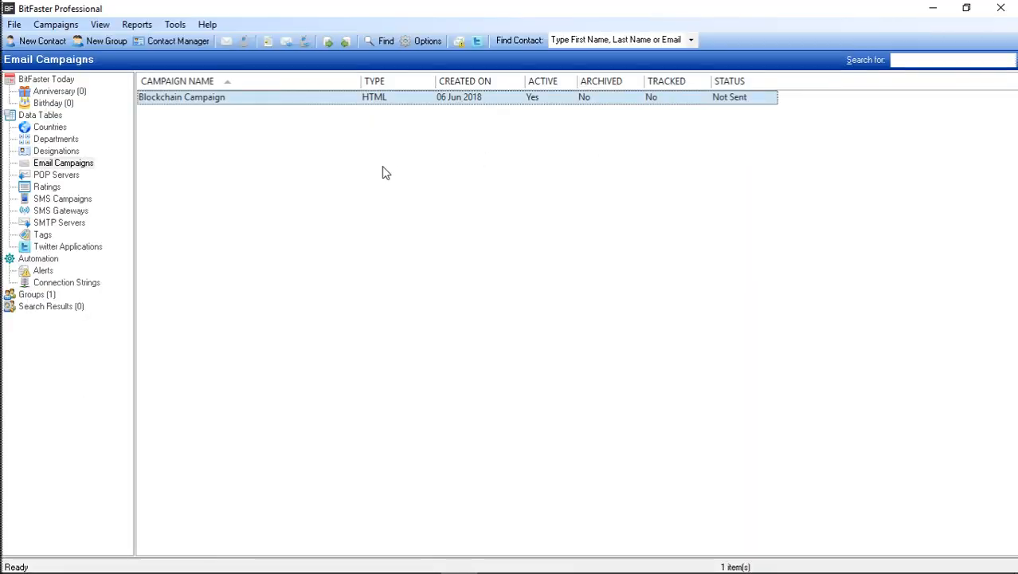
Step: Preview the Blockchain Campaign email with the details of the Customers group contact from Success Planned FZE
{"action": "left_click", "coordinate": [182, 42]}
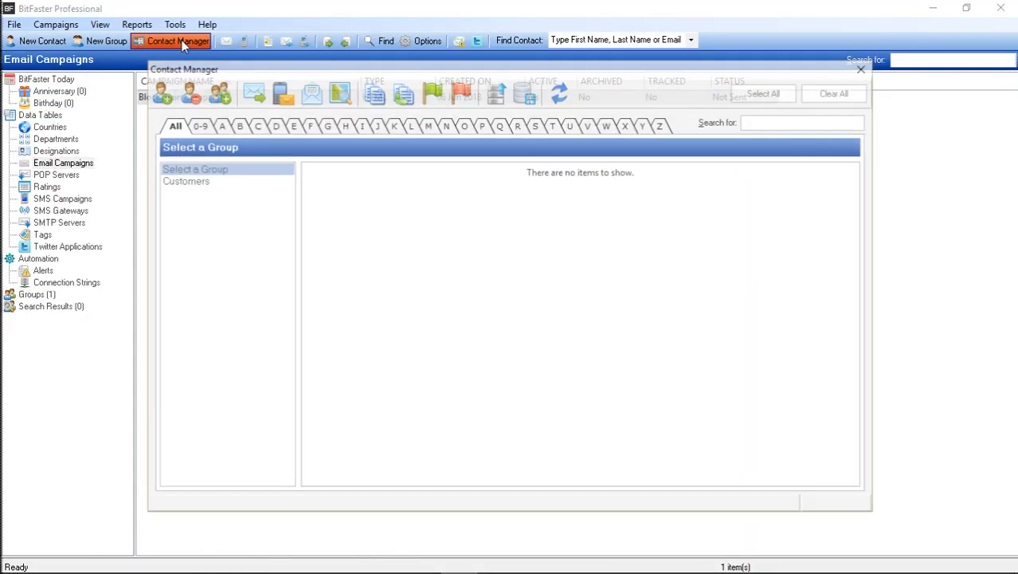
{"action": "left_click", "coordinate": [209, 183]}
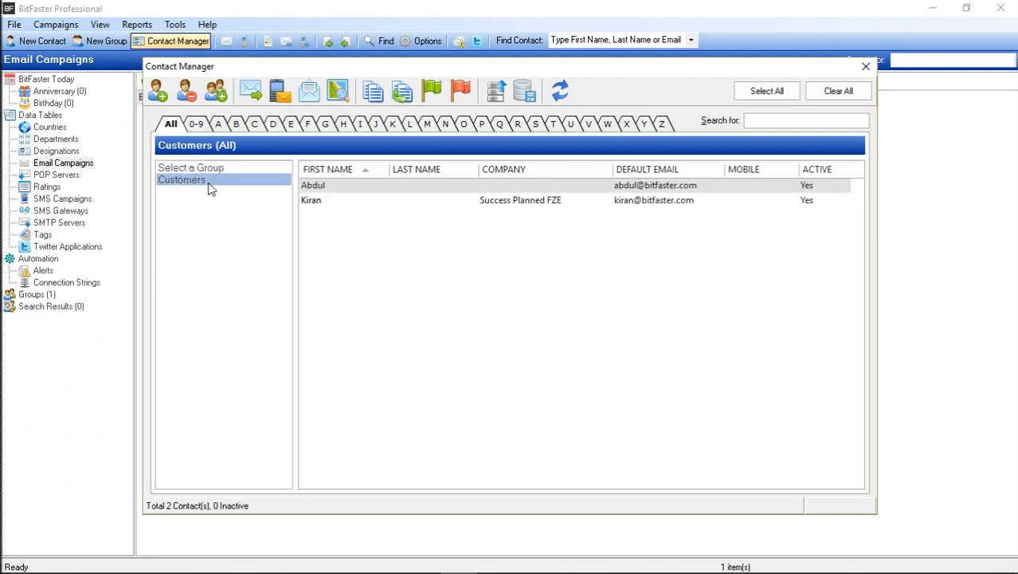
{"action": "left_click", "coordinate": [403, 208]}
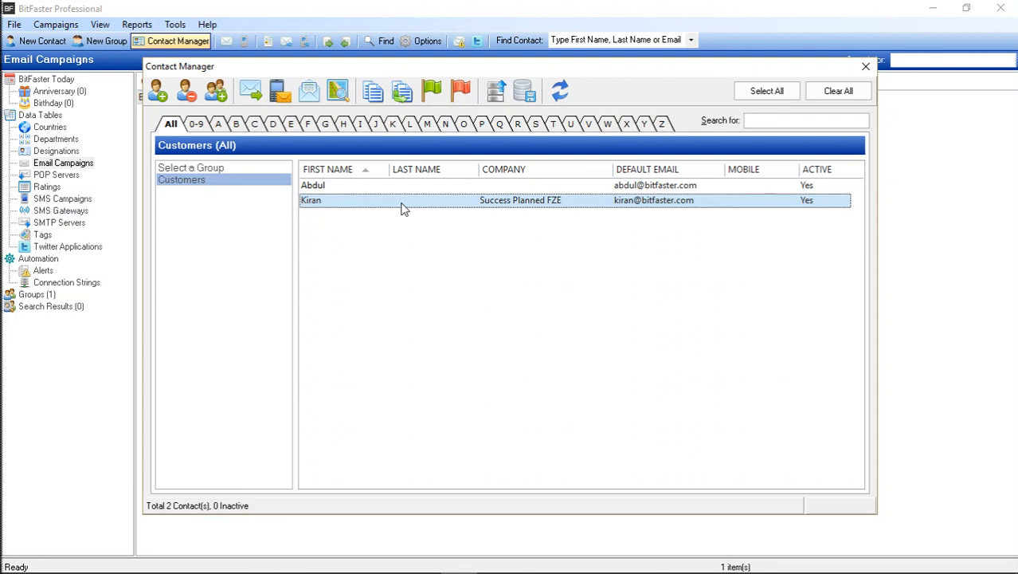
{"action": "left_click", "coordinate": [310, 92]}
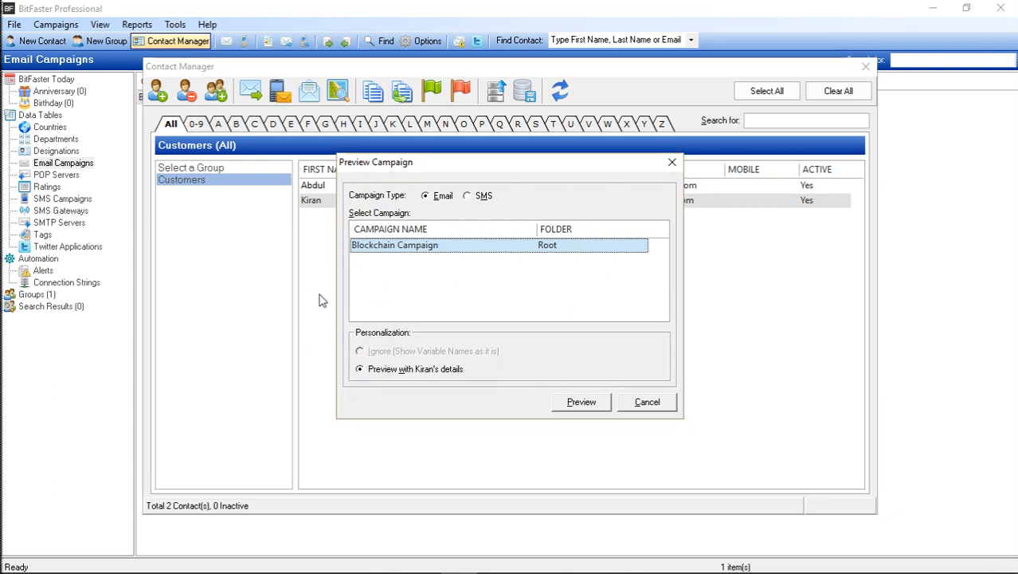
{"action": "left_click", "coordinate": [580, 403]}
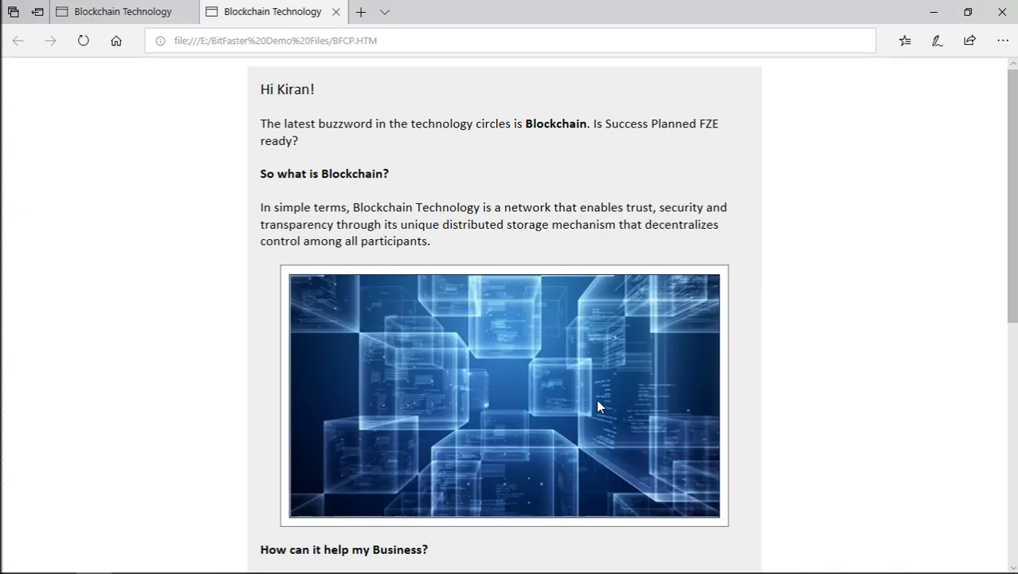
Step: Examine the contact name and company name merged into the personalized preview, and return to the Contact Manager
{"action": "double_click", "coordinate": [292, 89]}
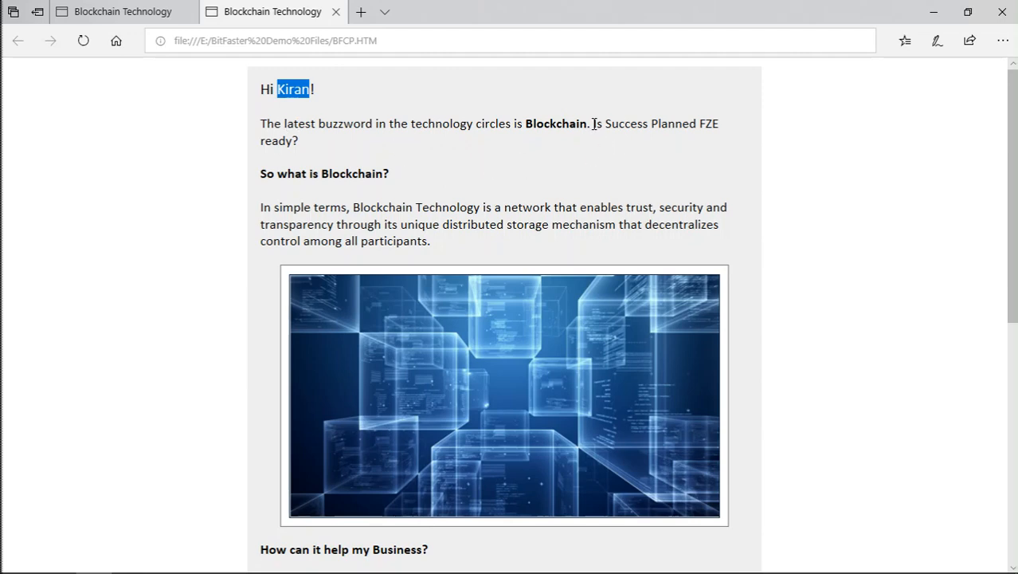
{"action": "left_click_drag", "start_coordinate": [594, 124], "coordinate": [720, 125]}
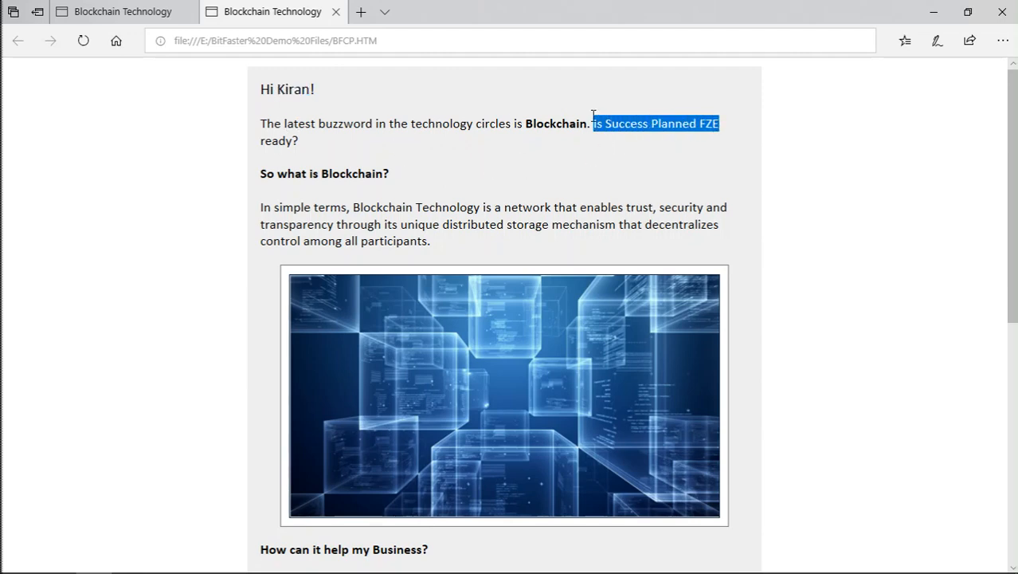
{"action": "left_click", "coordinate": [354, 147]}
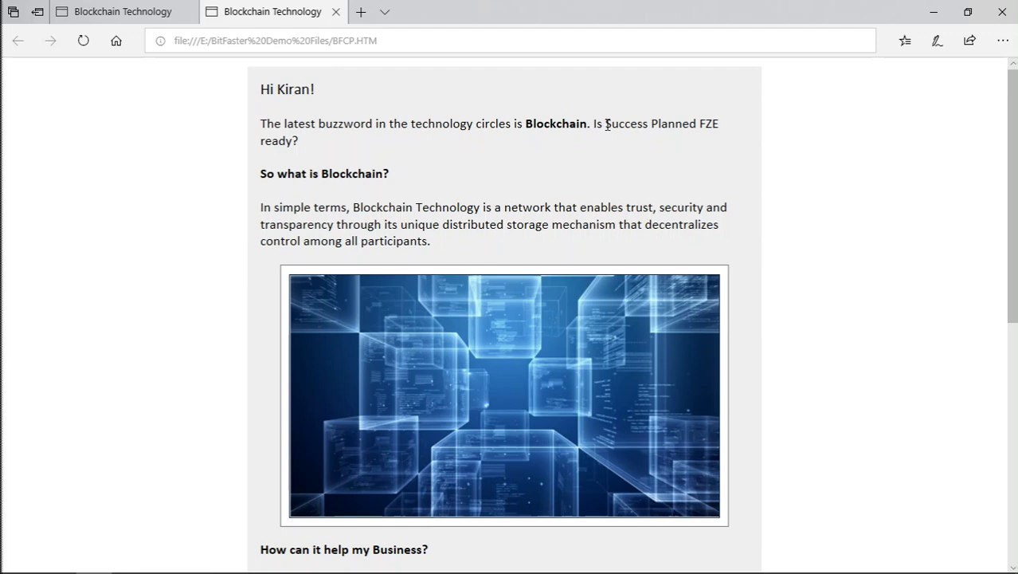
{"action": "left_click_drag", "start_coordinate": [605, 124], "coordinate": [720, 124]}
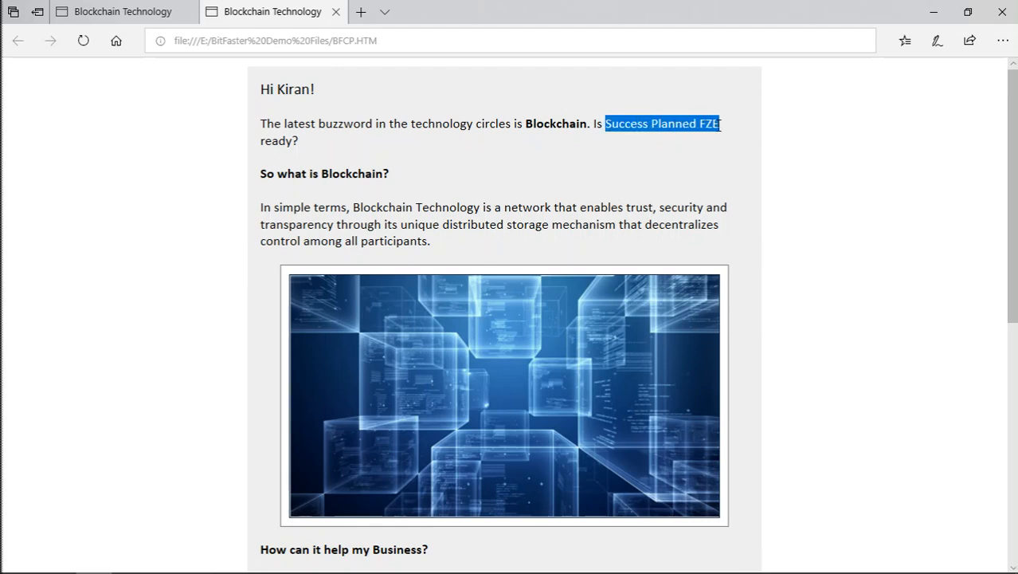
{"action": "left_click", "coordinate": [648, 151]}
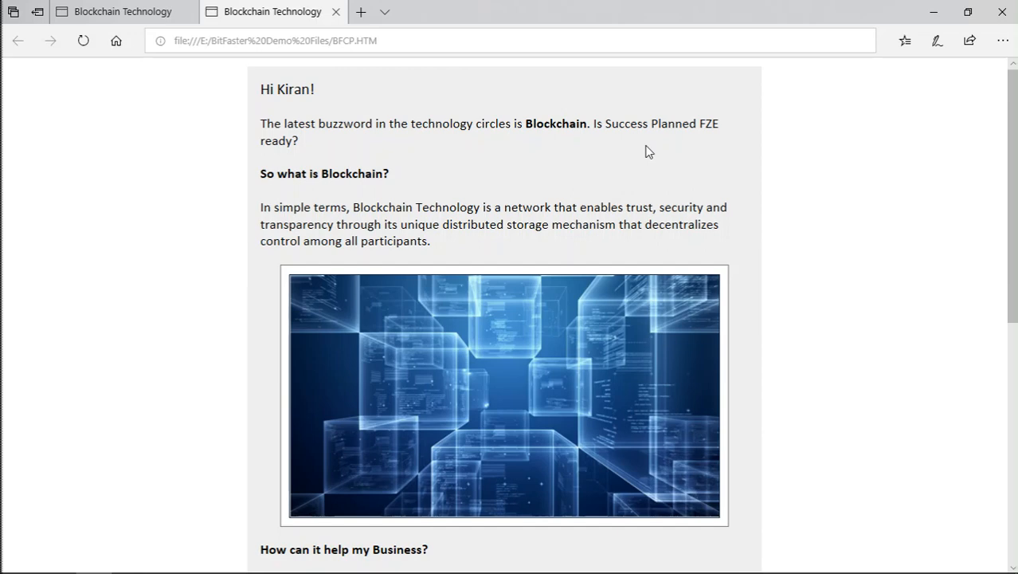
{"action": "key", "text": "alt+Tab"}
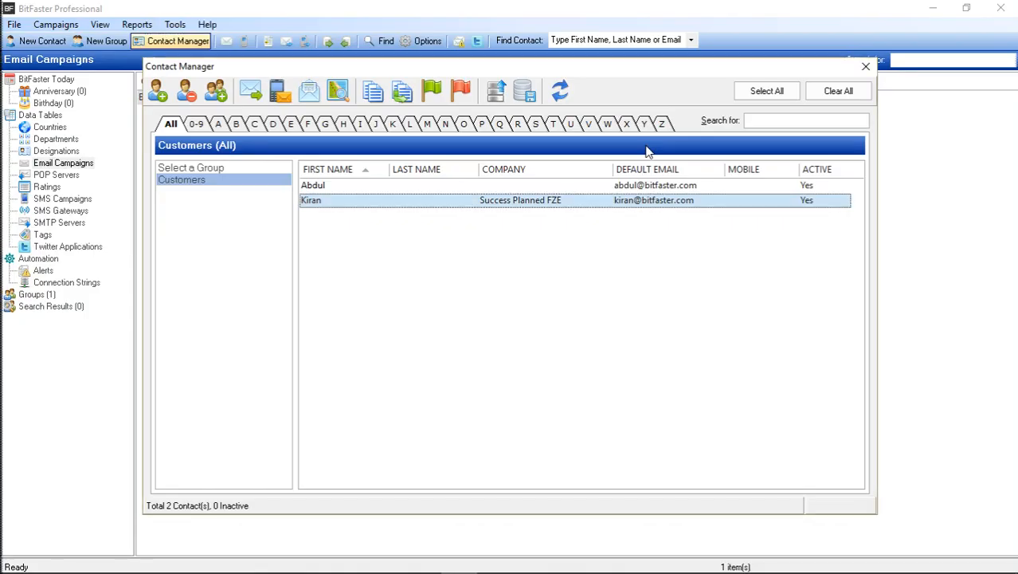
Step: Preview the Blockchain Campaign for the customer without a company, check the sentence using the company variable, and close the Contact Manager
{"action": "left_click", "coordinate": [397, 185]}
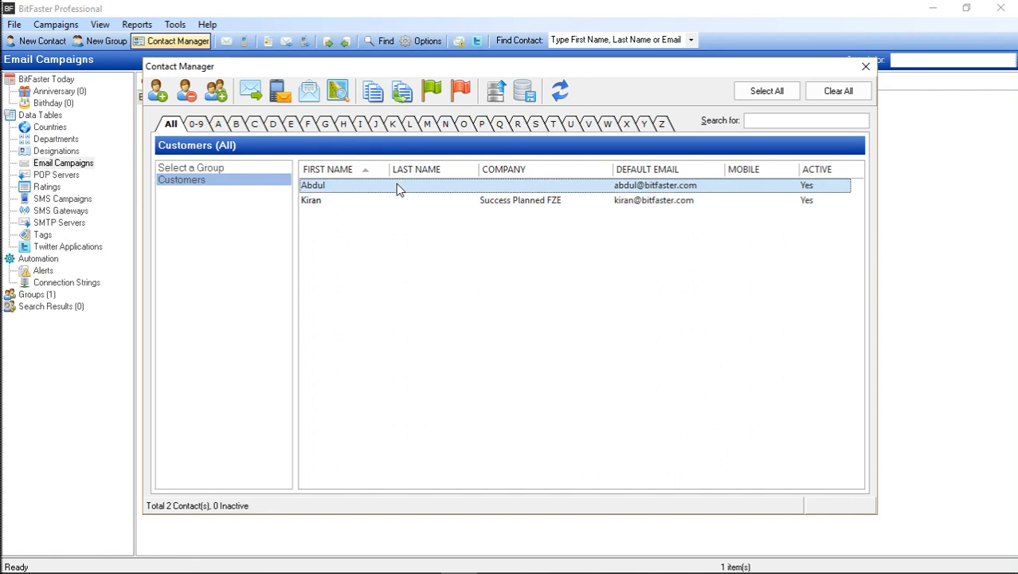
{"action": "left_click", "coordinate": [311, 92]}
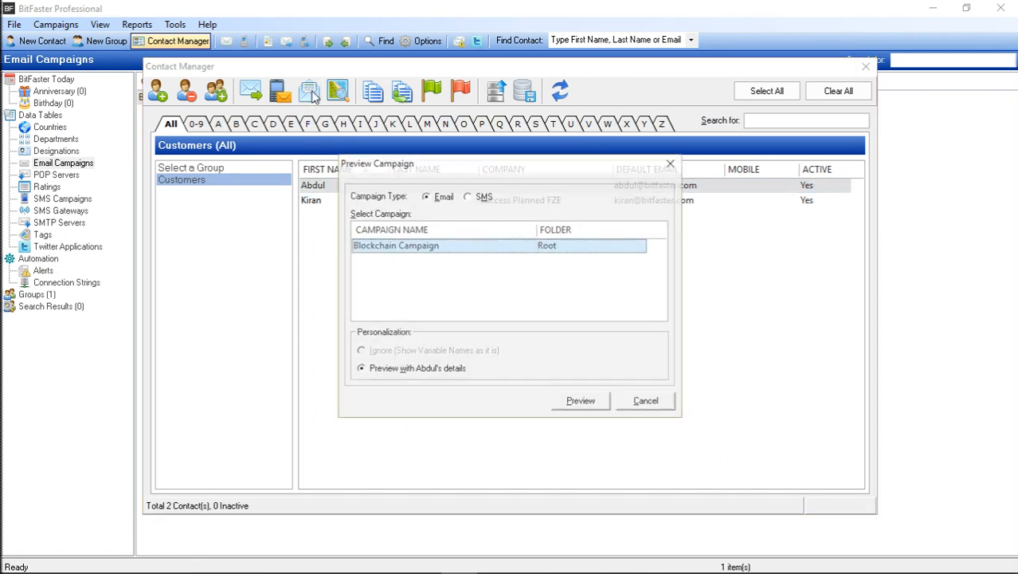
{"action": "left_click", "coordinate": [580, 401]}
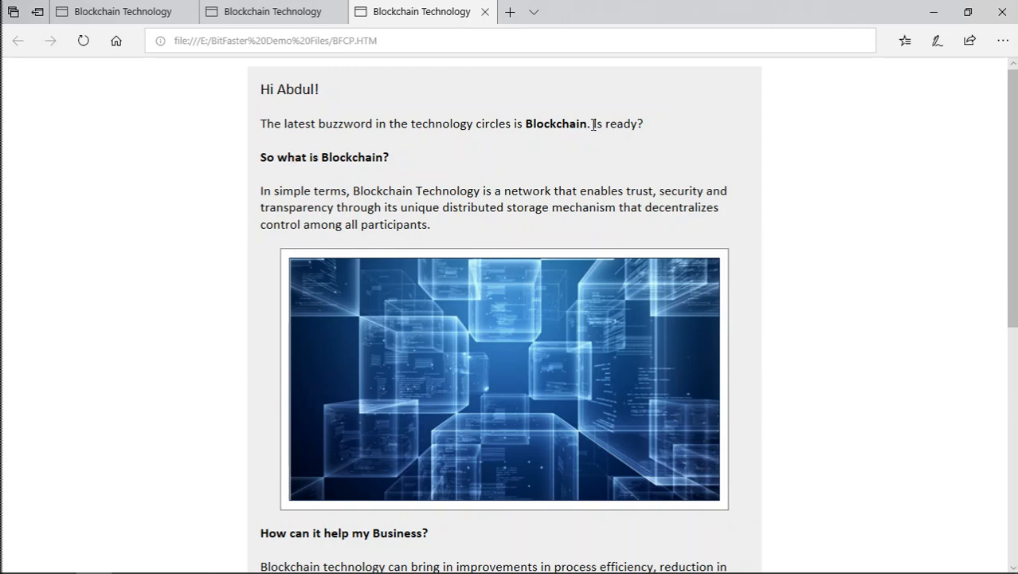
{"action": "left_click_drag", "start_coordinate": [594, 125], "coordinate": [650, 124]}
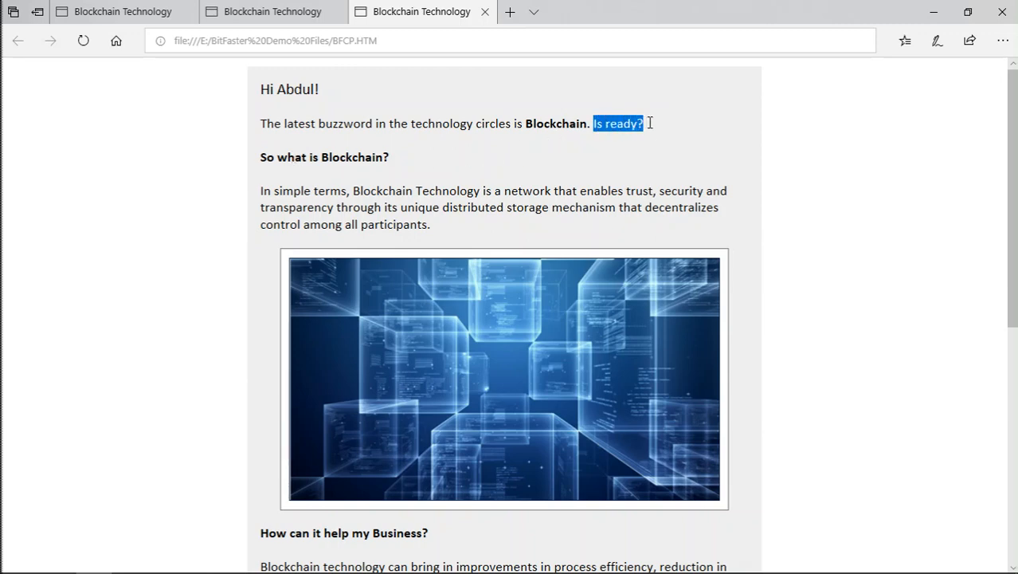
{"action": "left_click", "coordinate": [652, 130]}
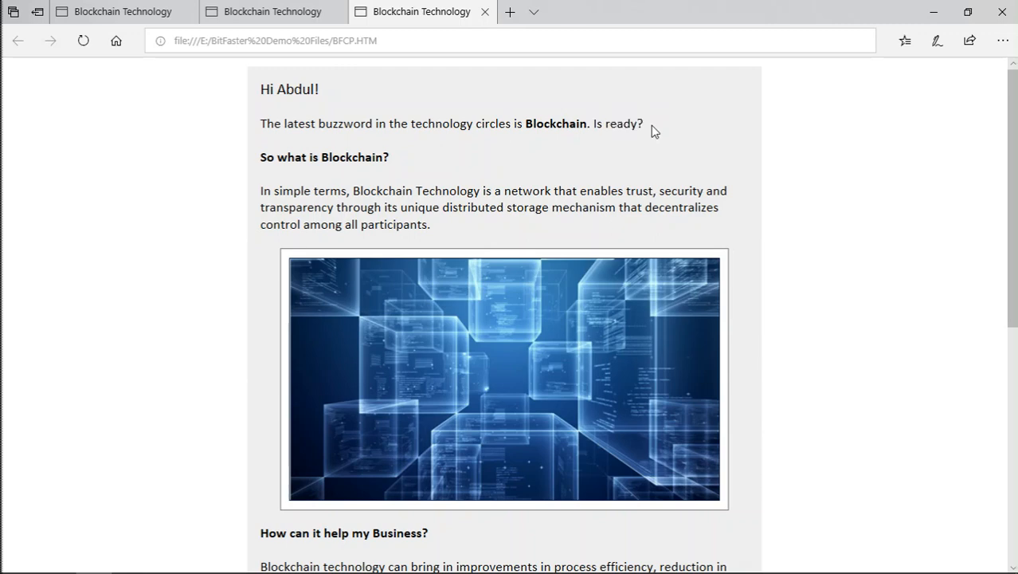
{"action": "key", "text": "alt+Tab"}
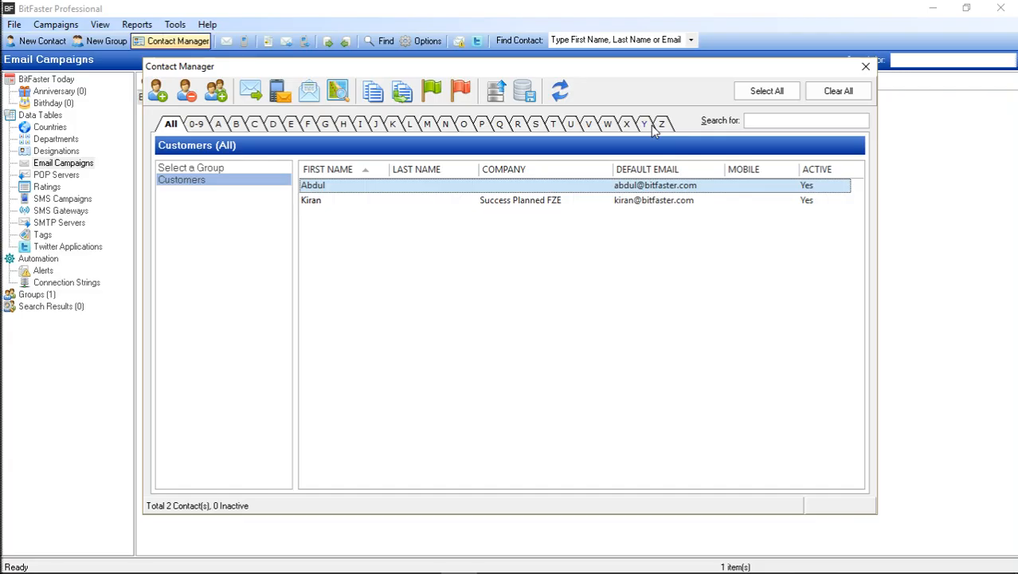
{"action": "left_click", "coordinate": [866, 66]}
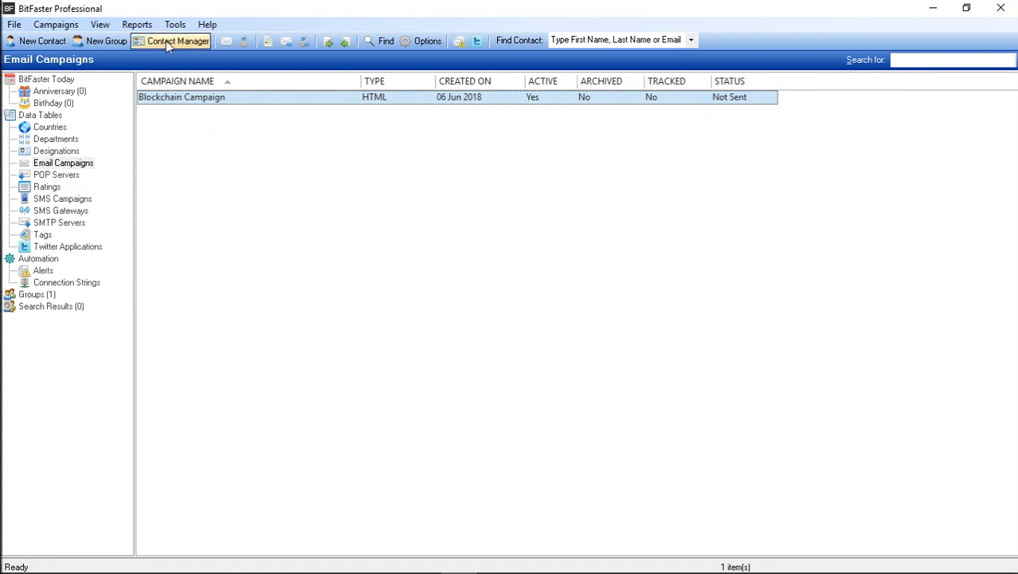
Step: Open the System Variables and Fallback dialog and examine the usage and descriptions of the variables from ContactID through Field1
{"action": "left_click", "coordinate": [102, 25]}
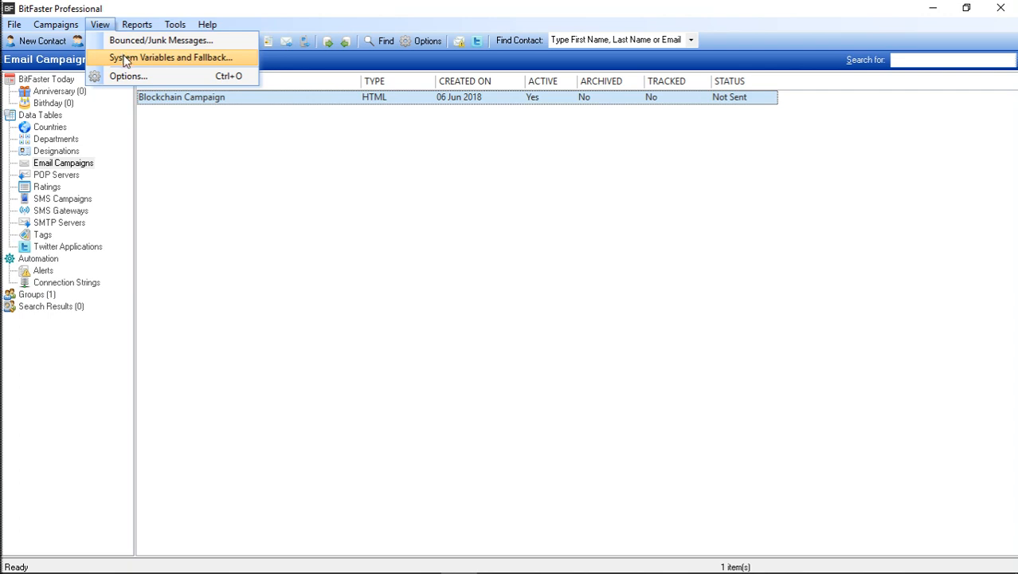
{"action": "left_click", "coordinate": [147, 62]}
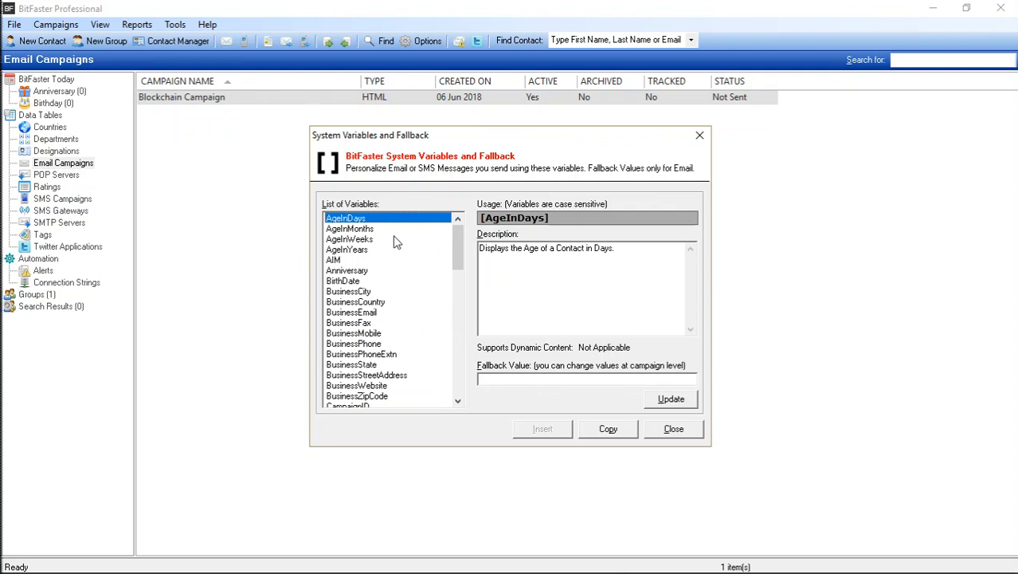
{"action": "left_click_drag", "start_coordinate": [452, 253], "coordinate": [455, 288]}
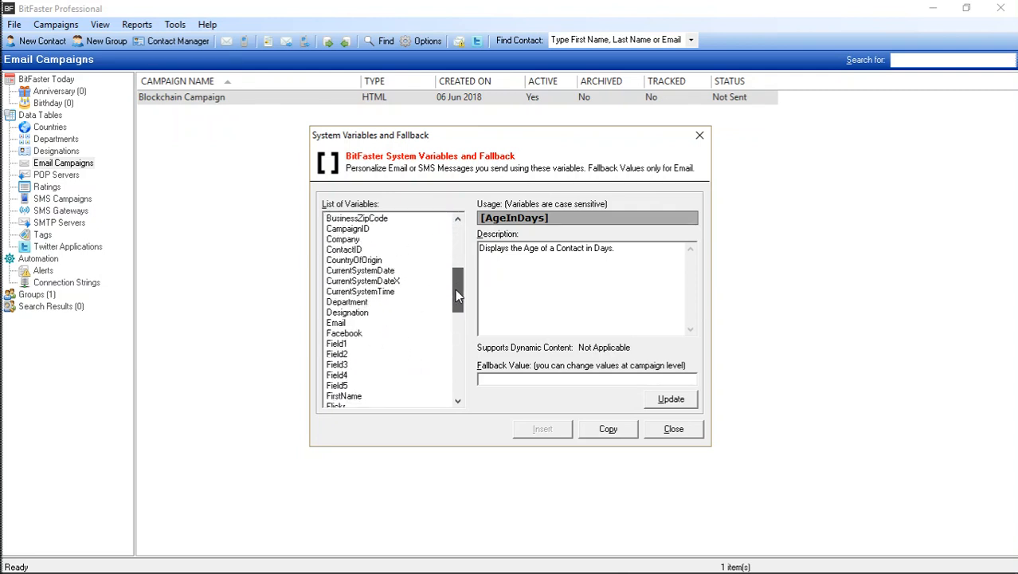
{"action": "left_click", "coordinate": [355, 252]}
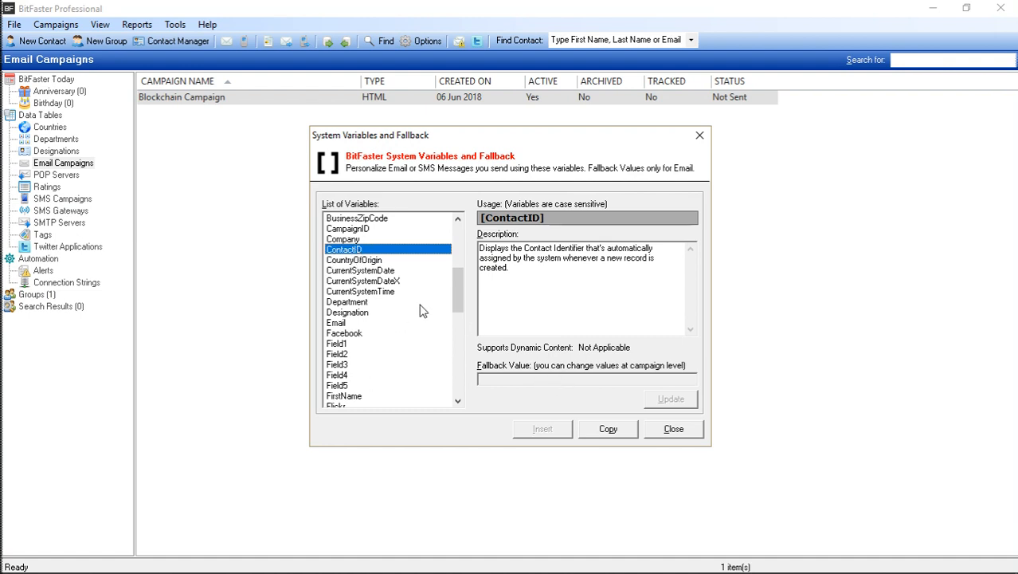
{"action": "left_click", "coordinate": [384, 261]}
{"action": "key", "text": "Down"}
{"action": "key", "text": "Down"}
{"action": "key", "text": "Down"}
{"action": "key", "text": "Down"}
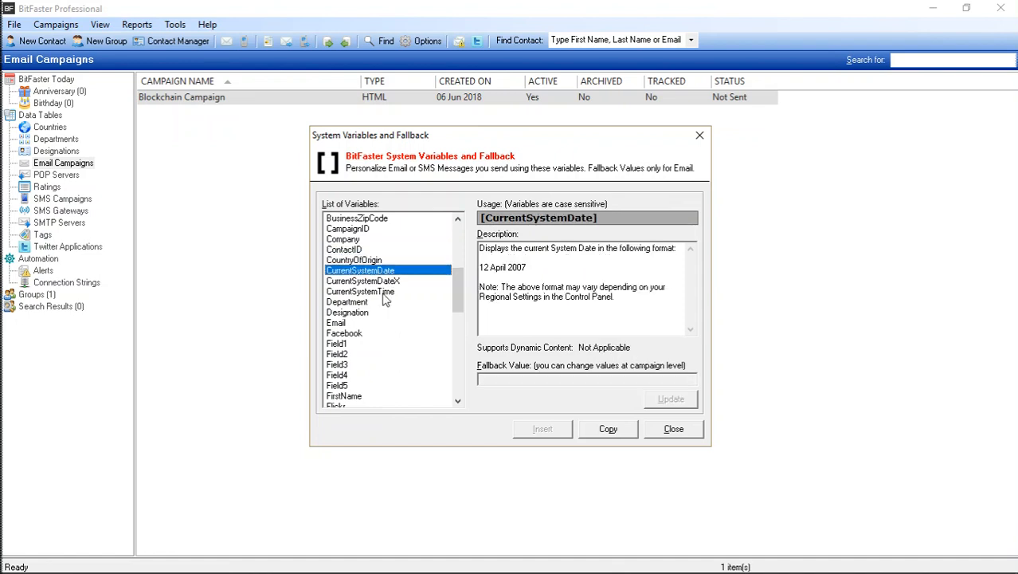
{"action": "key", "text": "Down"}
{"action": "key", "text": "Down"}
{"action": "key", "text": "Down"}
{"action": "key", "text": "Down"}
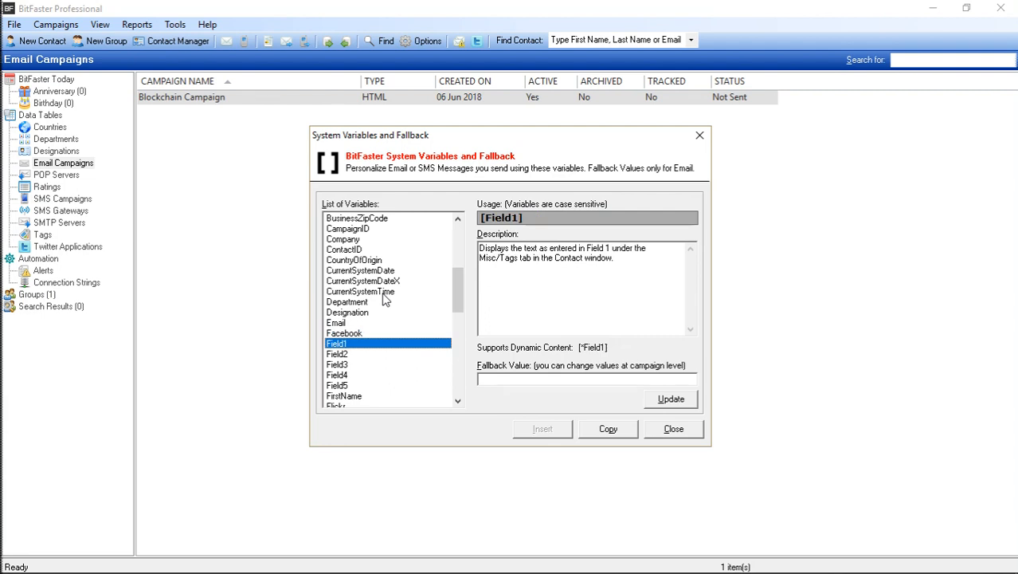
Step: Set the Company variable's system-wide fallback value to "your Business", recheck the stored entry, and close the System Variables and Fallback dialog
{"action": "left_click", "coordinate": [351, 240]}
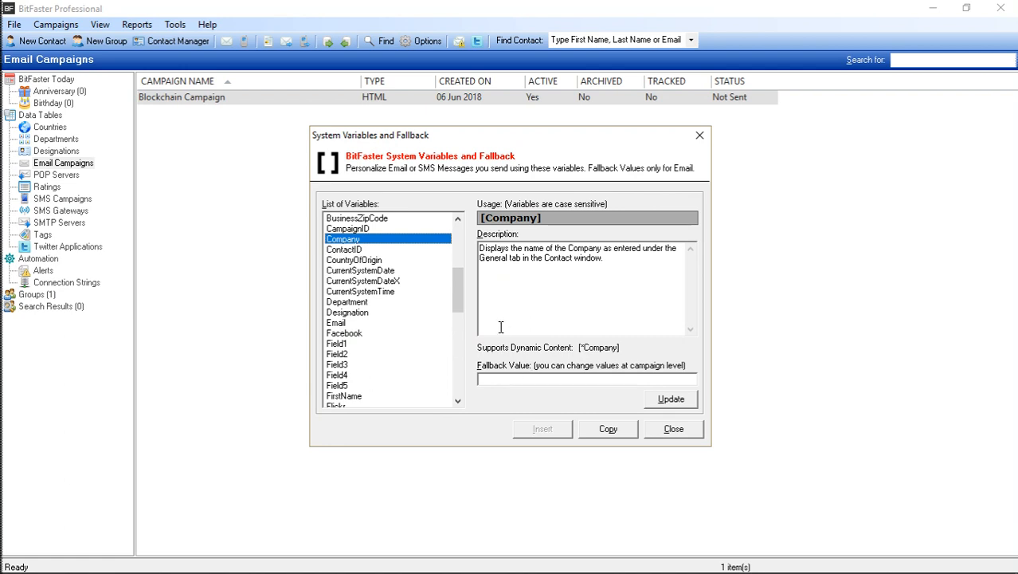
{"action": "left_click", "coordinate": [527, 380]}
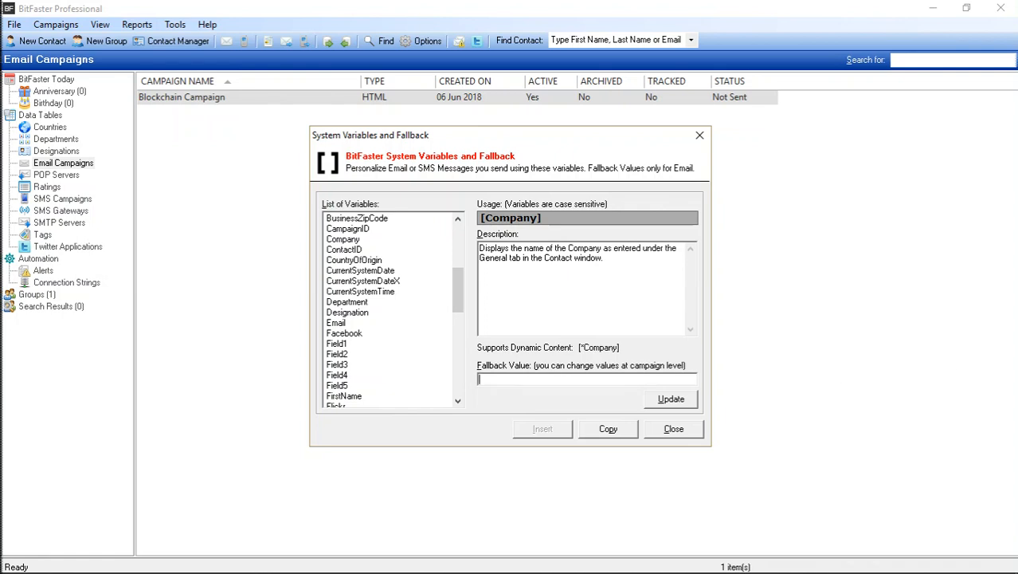
{"action": "type", "text": "your Business"}
{"action": "left_click", "coordinate": [683, 402]}
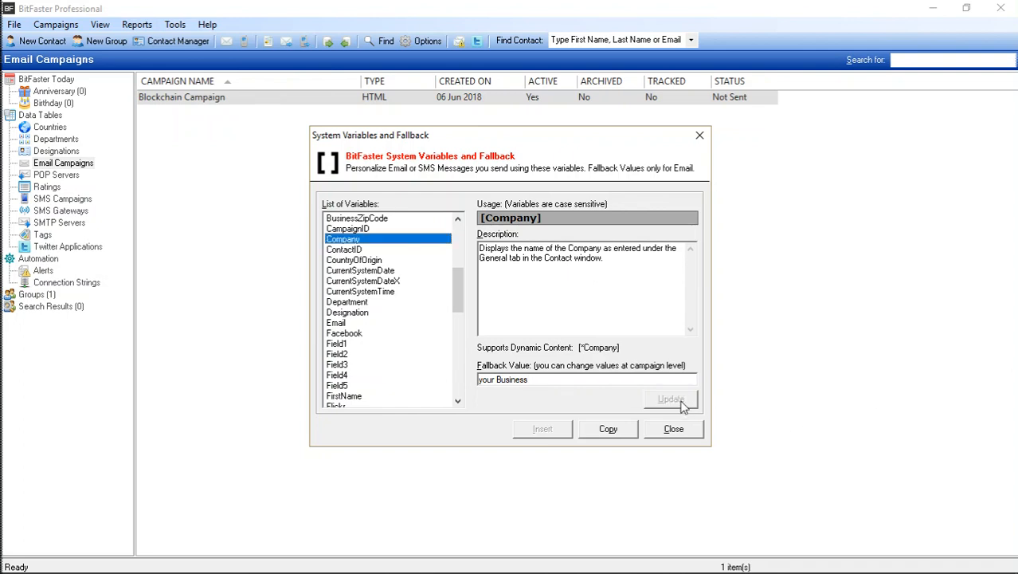
{"action": "left_click", "coordinate": [380, 251]}
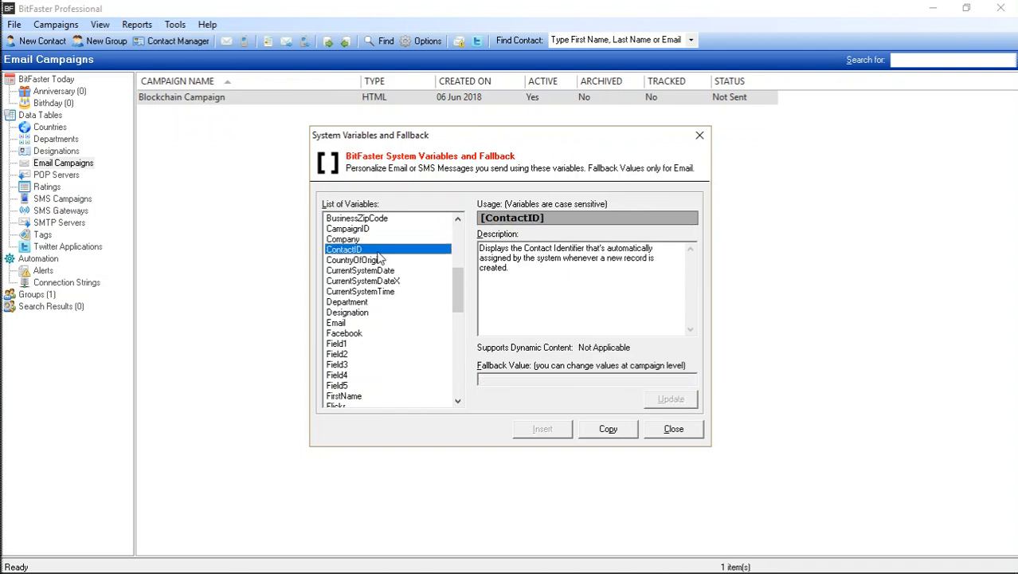
{"action": "left_click", "coordinate": [359, 240]}
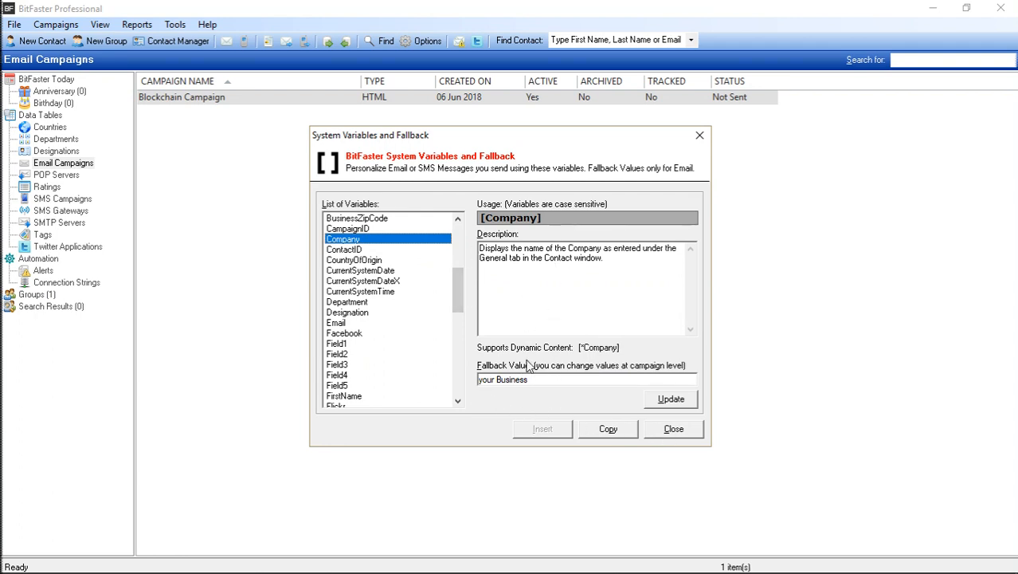
{"action": "left_click", "coordinate": [558, 380]}
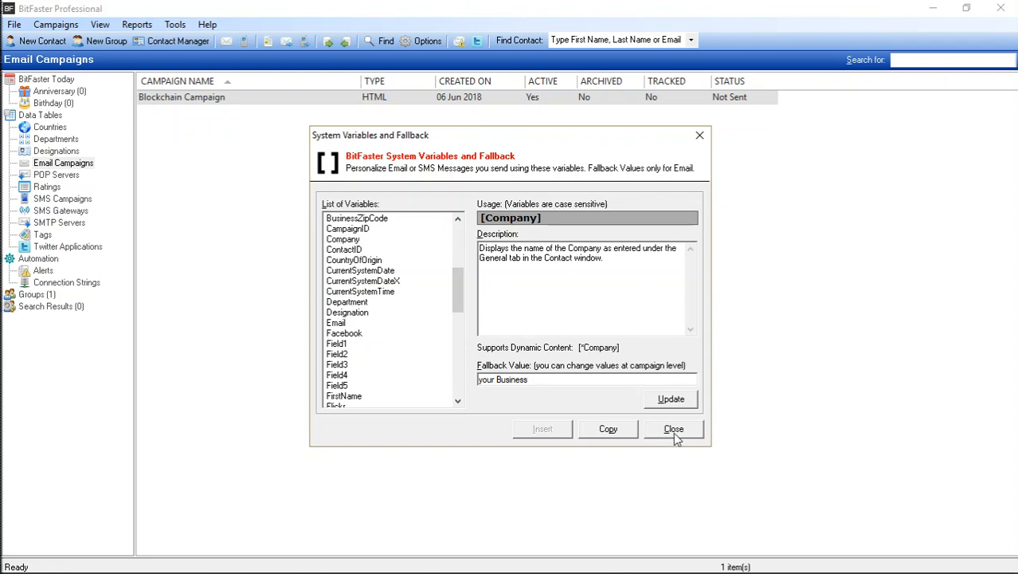
{"action": "left_click", "coordinate": [675, 436]}
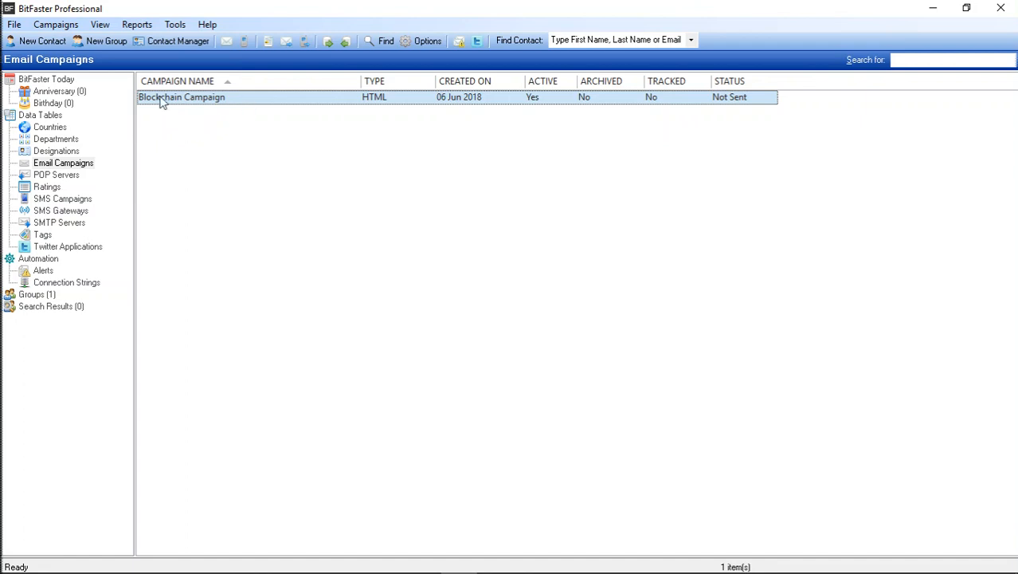
Step: Set the Company variable's fallback value to "your Business" in the Exclusions/Fallback settings of the Blockchain Campaign
{"action": "double_click", "coordinate": [219, 99]}
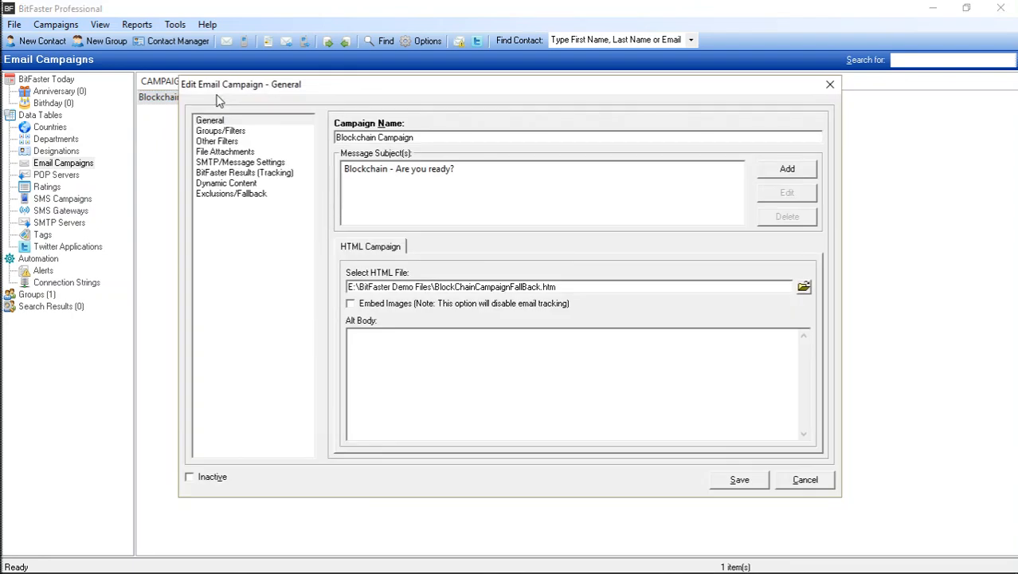
{"action": "left_click", "coordinate": [217, 195]}
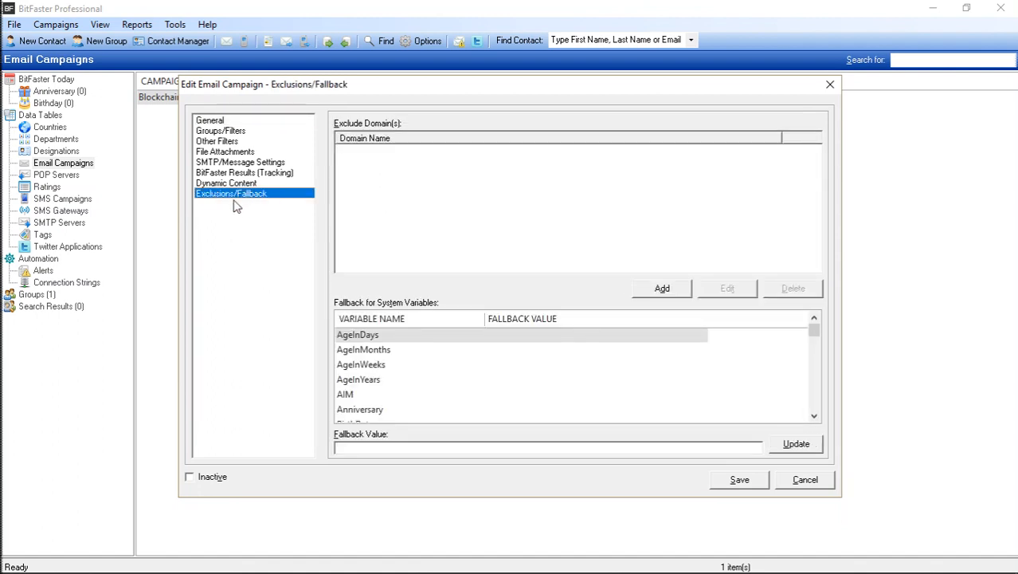
{"action": "left_click", "coordinate": [815, 417]}
{"action": "left_click", "coordinate": [814, 418]}
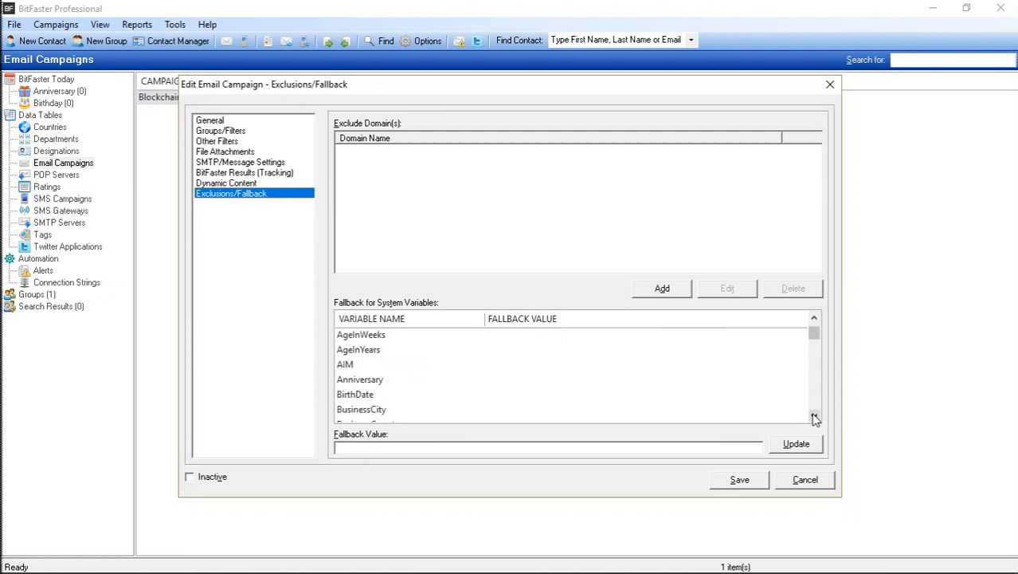
{"action": "left_click", "coordinate": [815, 418]}
{"action": "left_click", "coordinate": [814, 417]}
{"action": "left_click", "coordinate": [814, 418]}
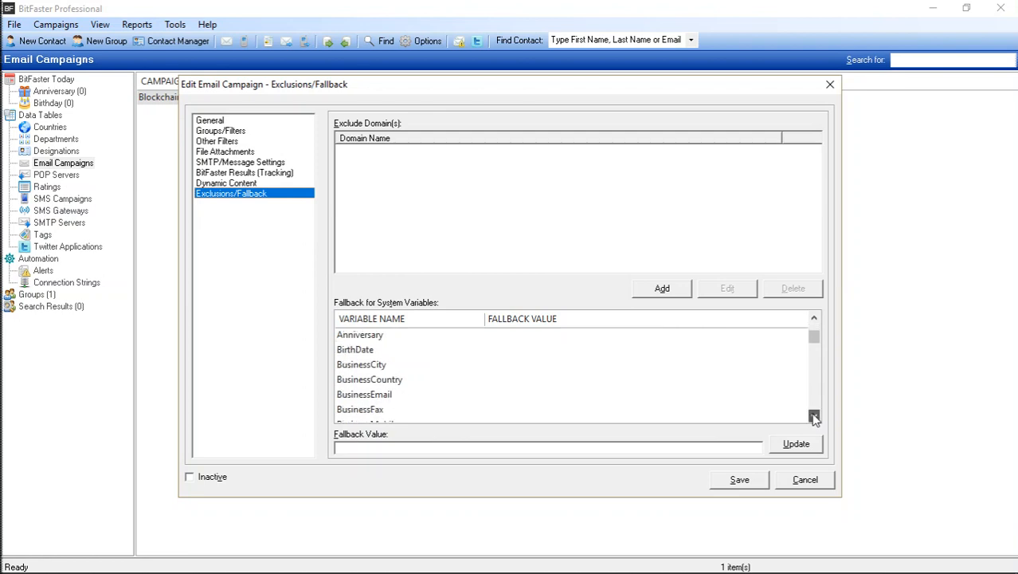
{"action": "left_click", "coordinate": [814, 418]}
{"action": "left_click", "coordinate": [814, 418]}
{"action": "left_click", "coordinate": [814, 417]}
{"action": "left_click", "coordinate": [815, 418]}
{"action": "left_click", "coordinate": [814, 417]}
{"action": "left_click", "coordinate": [815, 417]}
{"action": "left_click", "coordinate": [814, 417]}
{"action": "left_click", "coordinate": [815, 418]}
{"action": "left_click", "coordinate": [814, 417]}
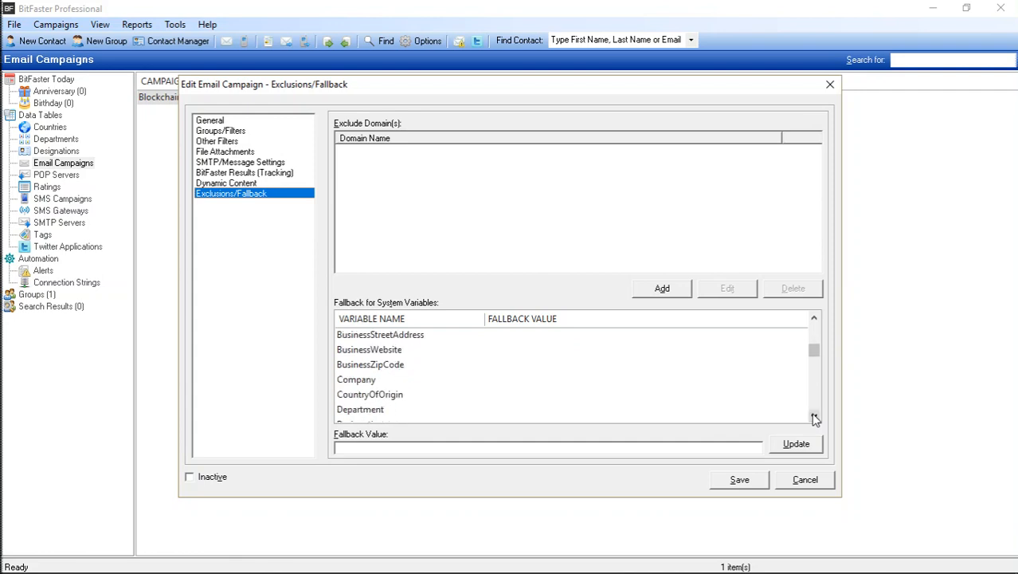
{"action": "left_click", "coordinate": [360, 382]}
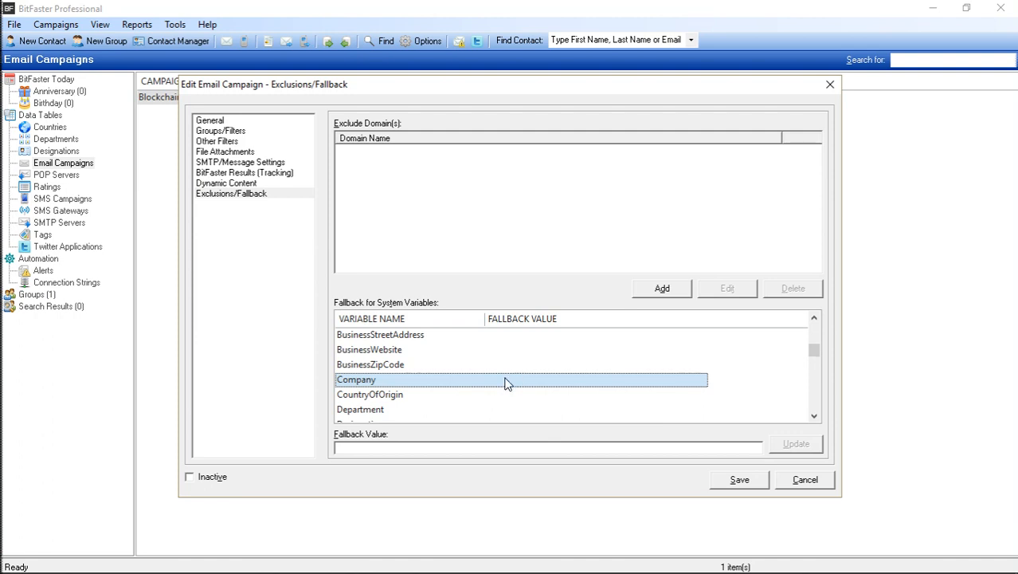
{"action": "left_click", "coordinate": [430, 450]}
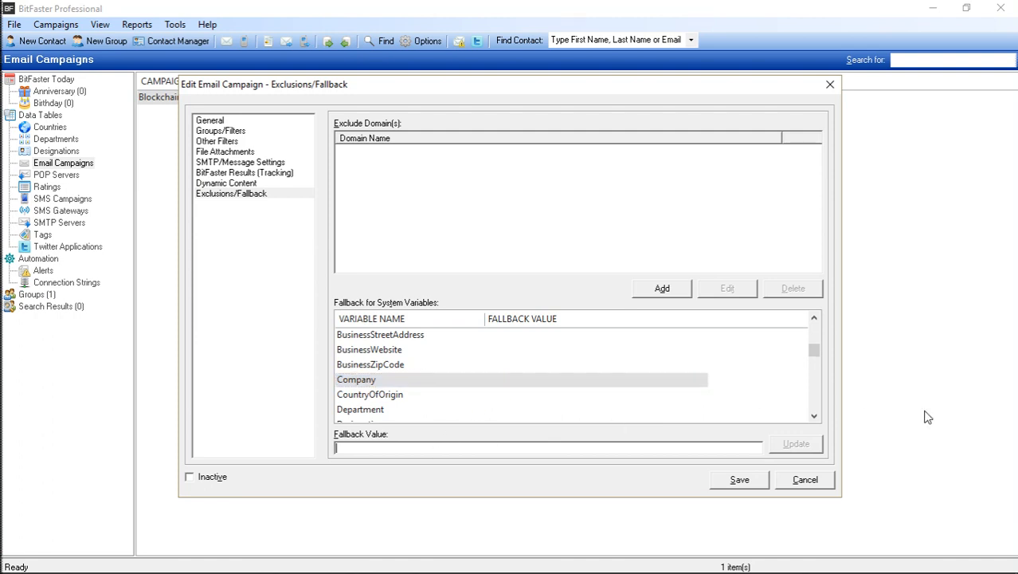
{"action": "type", "text": "your Business"}
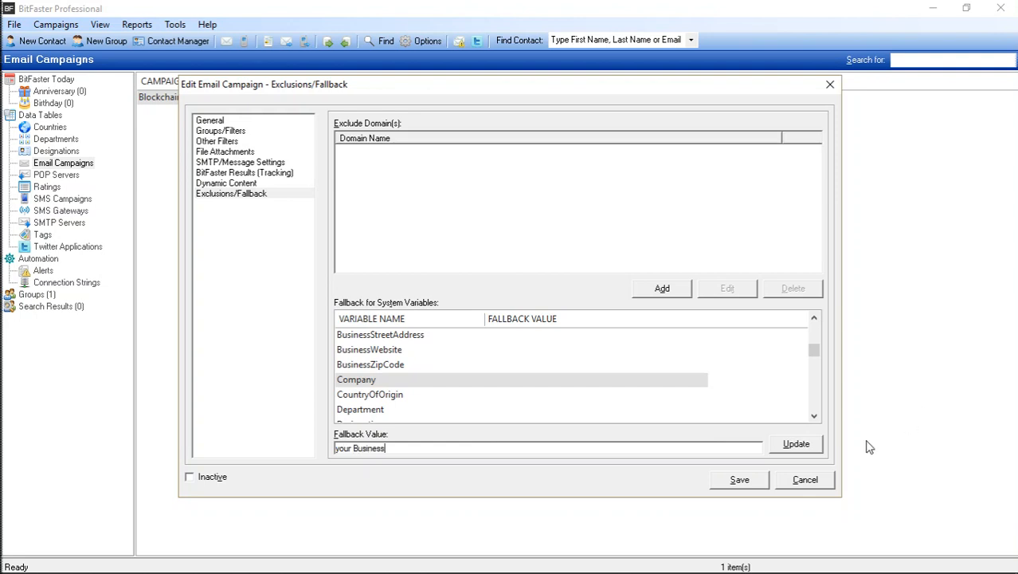
{"action": "left_click", "coordinate": [798, 448]}
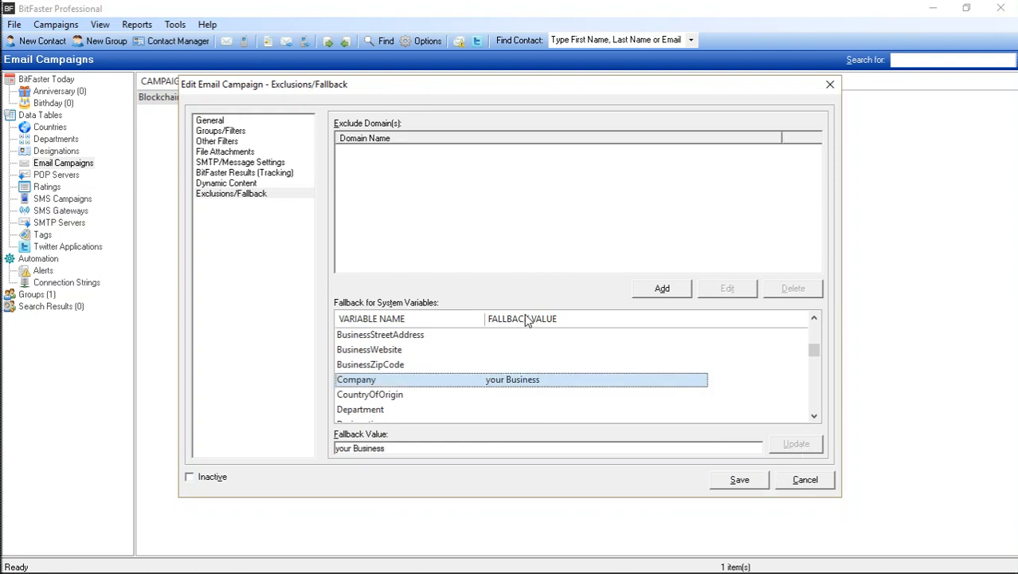
Step: Recheck the Company variable's fallback entry against its neighbouring variables and save the campaign
{"action": "left_click", "coordinate": [458, 351]}
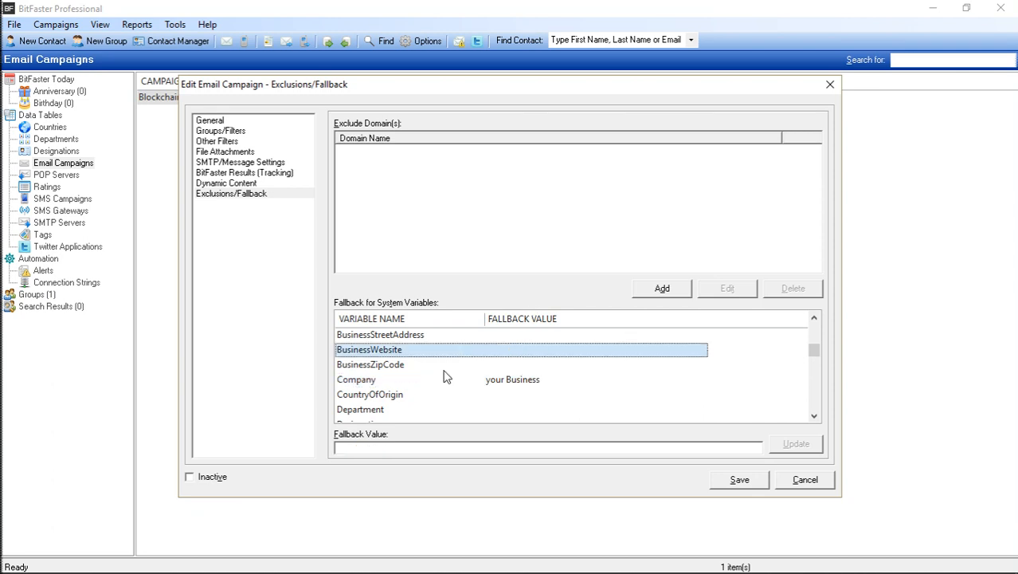
{"action": "left_click", "coordinate": [444, 365]}
{"action": "left_click", "coordinate": [444, 380]}
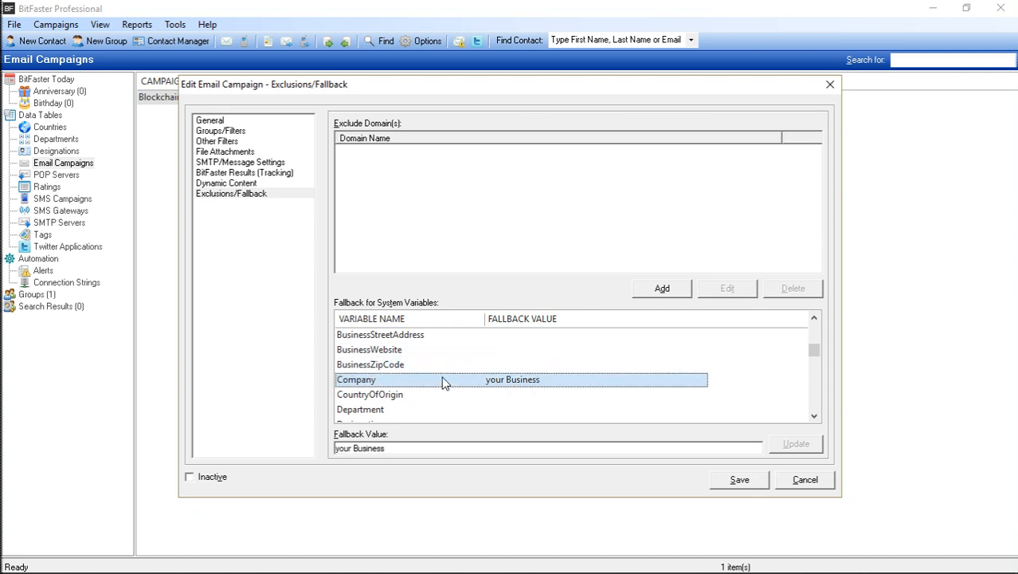
{"action": "left_click", "coordinate": [735, 479]}
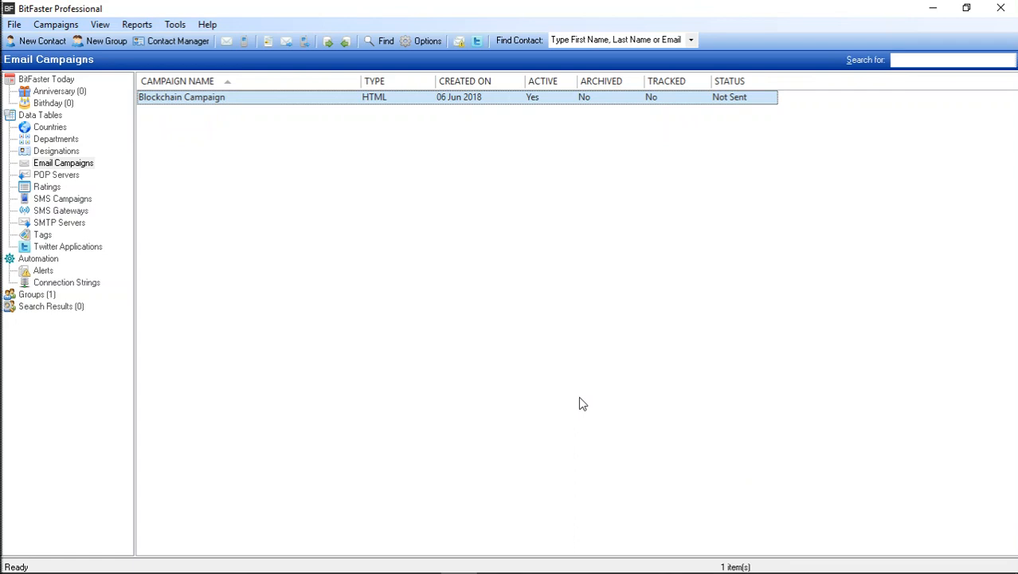
Step: Preview the Blockchain Campaign email with the details of the Customers group contact that has no company
{"action": "left_click", "coordinate": [190, 44]}
{"action": "left_click", "coordinate": [204, 182]}
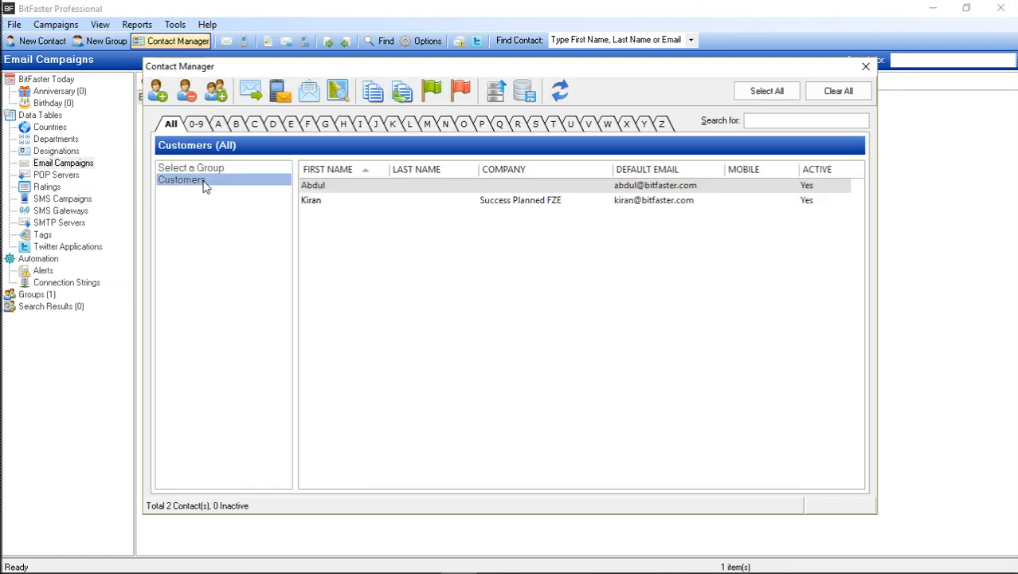
{"action": "left_click", "coordinate": [359, 191]}
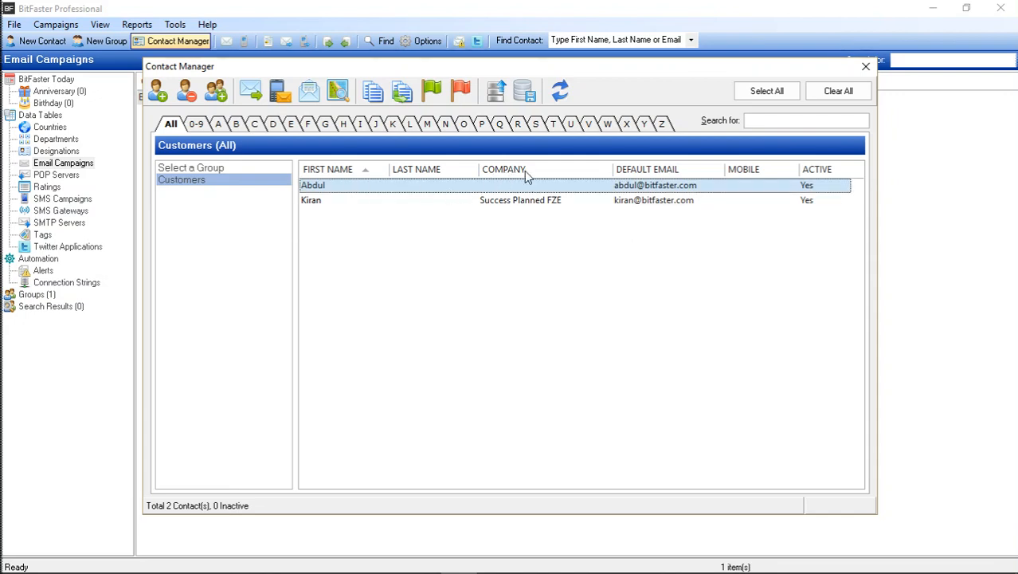
{"action": "left_click", "coordinate": [310, 92]}
{"action": "left_click", "coordinate": [579, 403]}
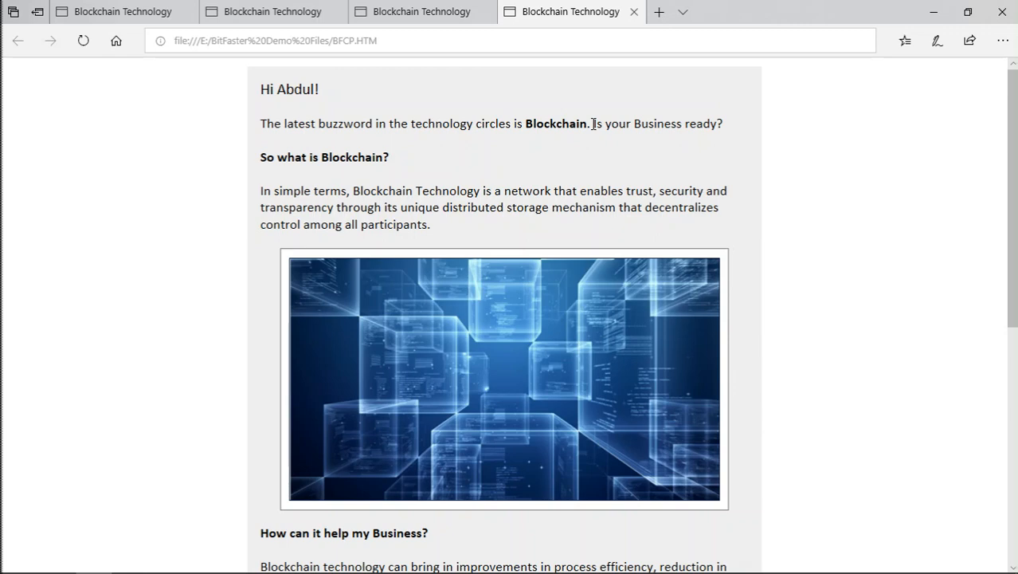
Step: Compare the sentence using the company variable with the one in the previous preview, and return to the Contact Manager
{"action": "left_click_drag", "start_coordinate": [594, 123], "coordinate": [727, 123]}
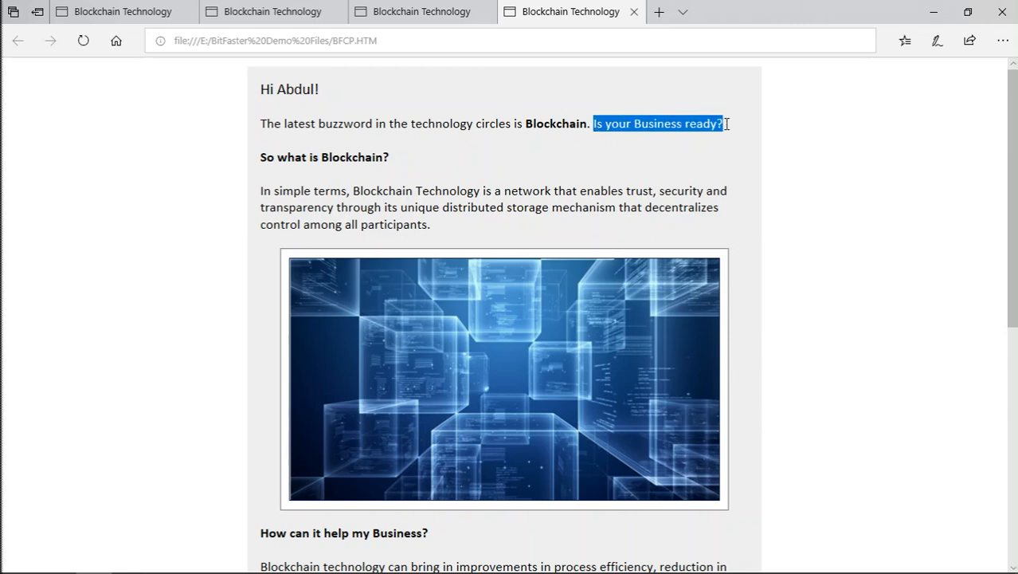
{"action": "left_click", "coordinate": [467, 11]}
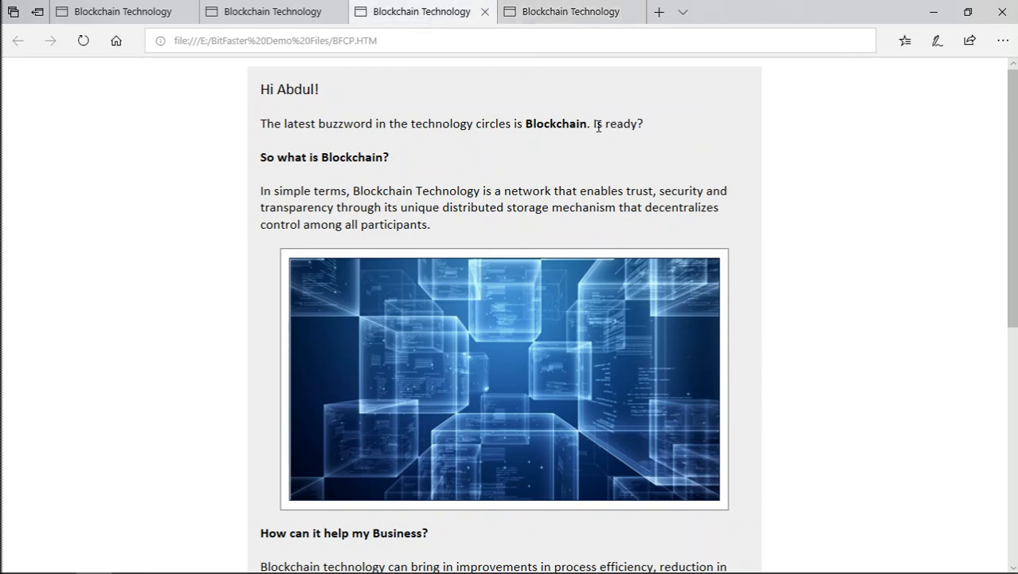
{"action": "left_click", "coordinate": [586, 12]}
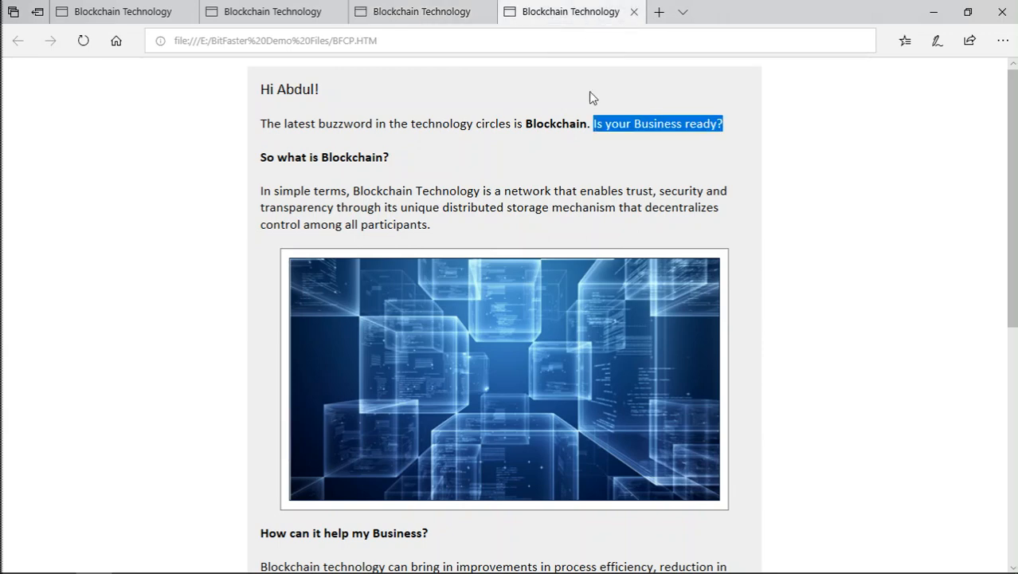
{"action": "left_click", "coordinate": [621, 141]}
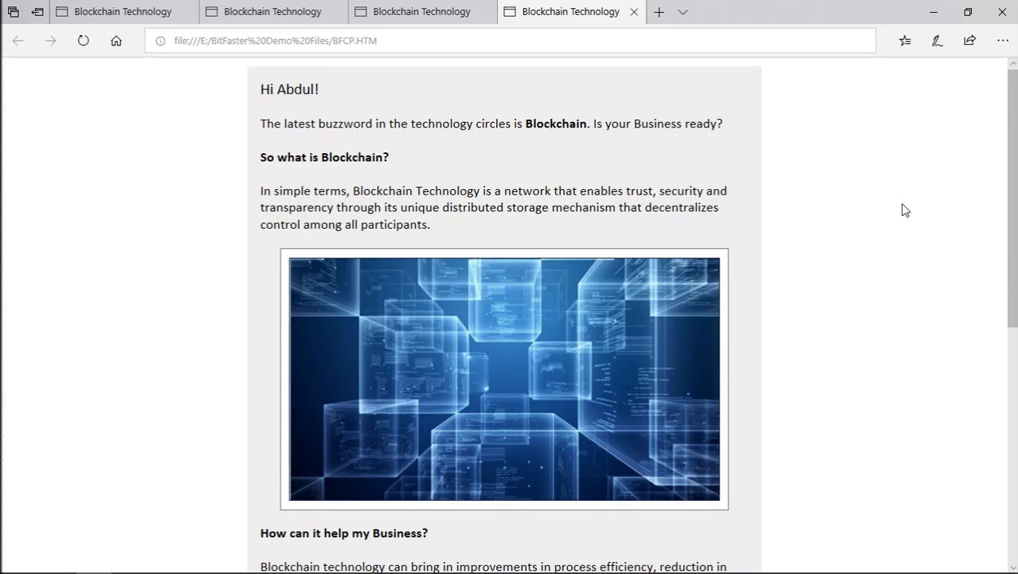
{"action": "key", "text": "alt+Tab"}
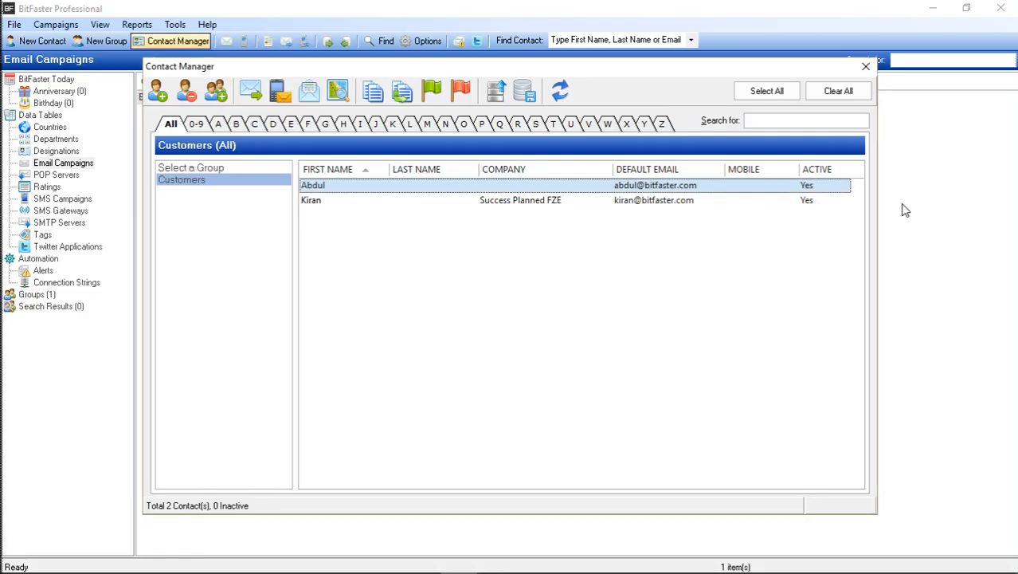
Step: Set the company name of the customer without a company to "Test Company" and save the contact
{"action": "double_click", "coordinate": [493, 188]}
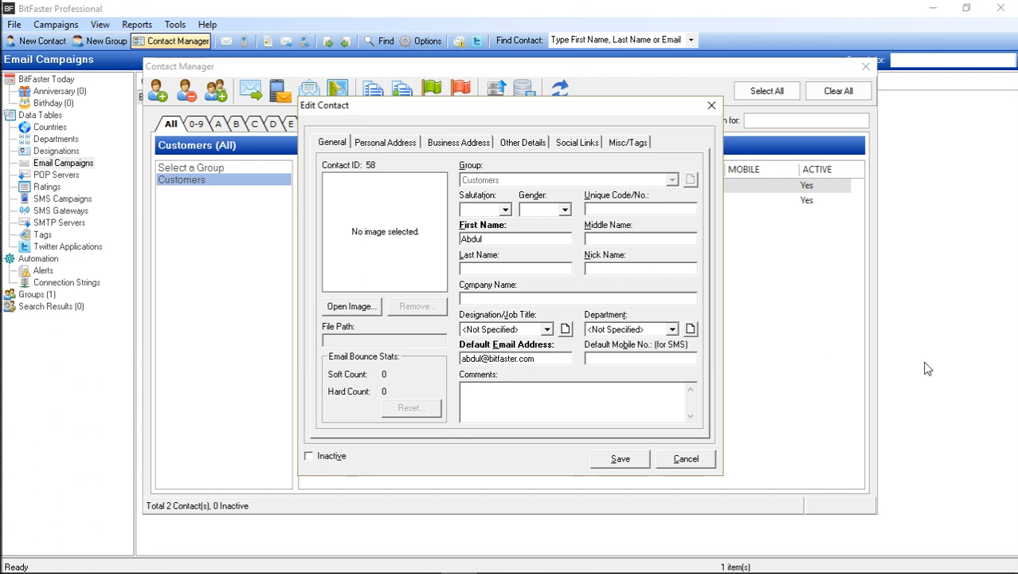
{"action": "type", "text": "Test Comap"}
{"action": "key", "text": "BackSpace"}
{"action": "key", "text": "BackSpace"}
{"action": "type", "text": "an"}
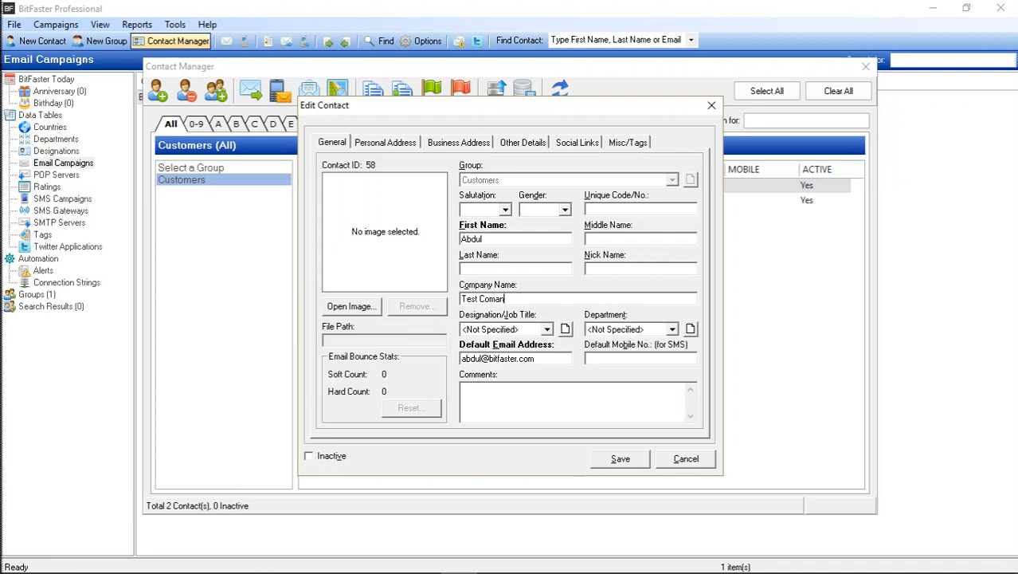
{"action": "type", "text": "y"}
{"action": "key", "text": "Left"}
{"action": "key", "text": "Left"}
{"action": "key", "text": "Left"}
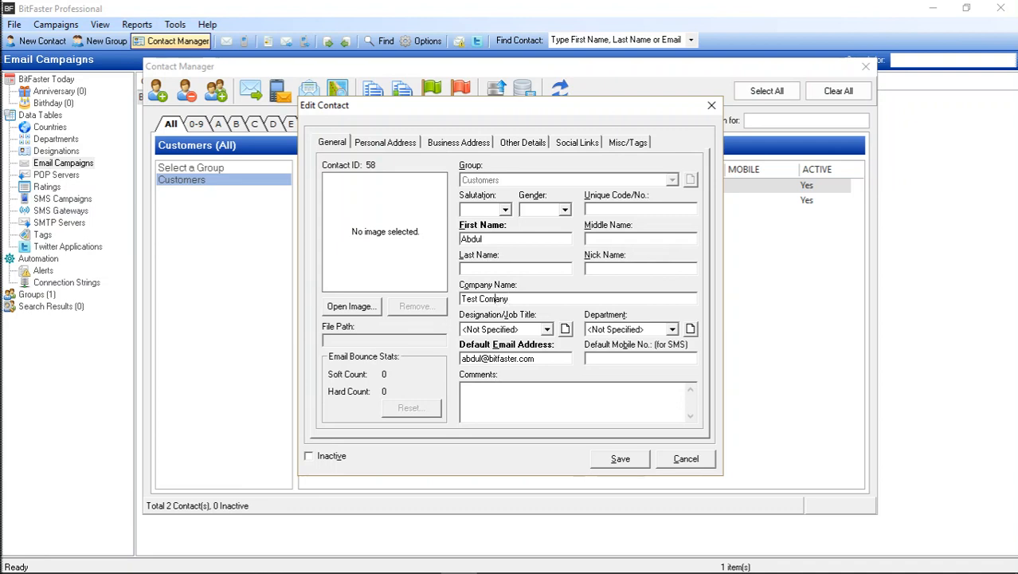
{"action": "type", "text": "p"}
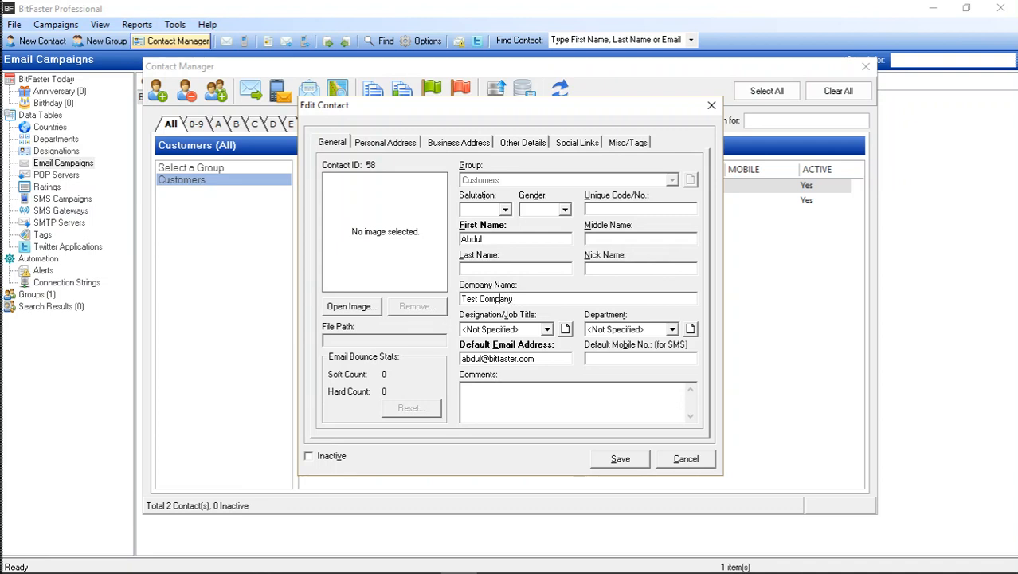
{"action": "left_click", "coordinate": [628, 459]}
Step: Preview the Blockchain Campaign for the Test Company contact and check the sentence using the company variable
{"action": "left_click", "coordinate": [309, 91]}
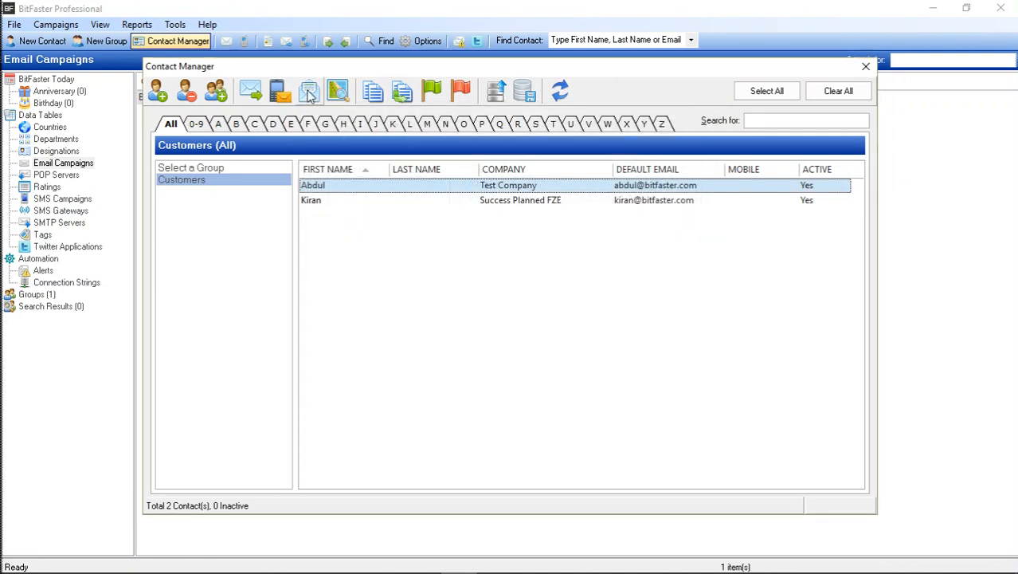
{"action": "left_click", "coordinate": [575, 403]}
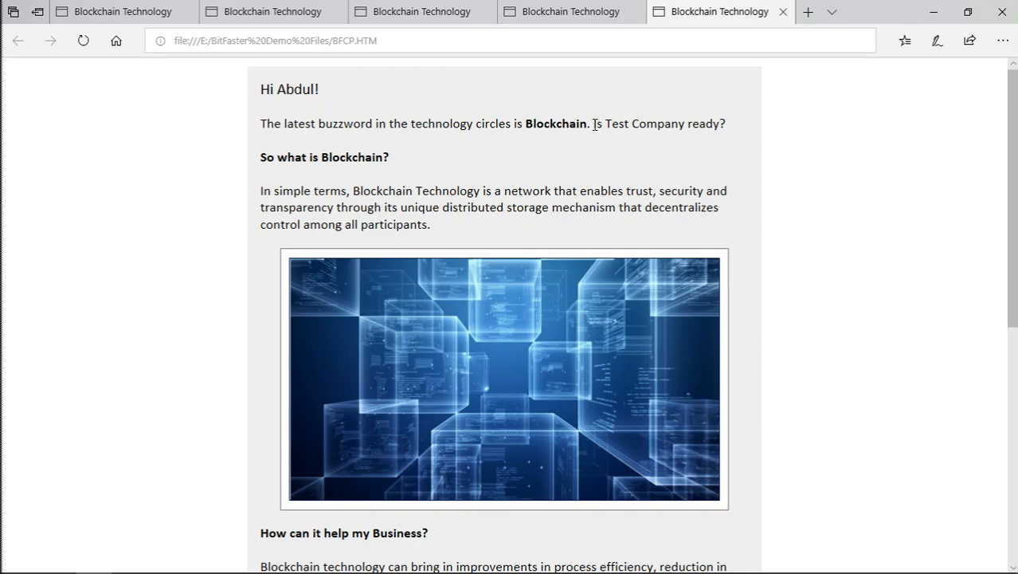
{"action": "left_click_drag", "start_coordinate": [593, 123], "coordinate": [731, 126]}
{"action": "left_click", "coordinate": [733, 161]}
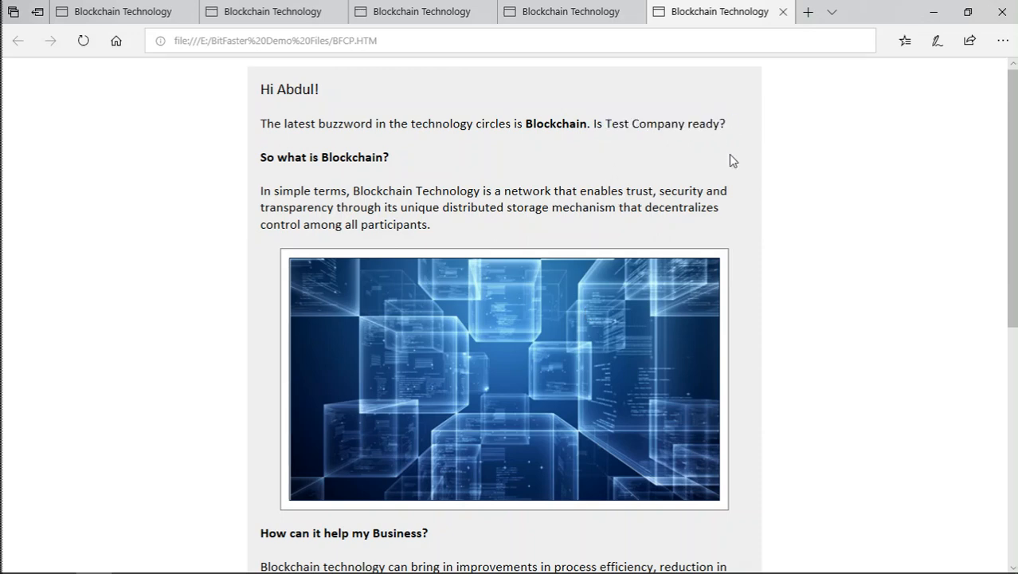